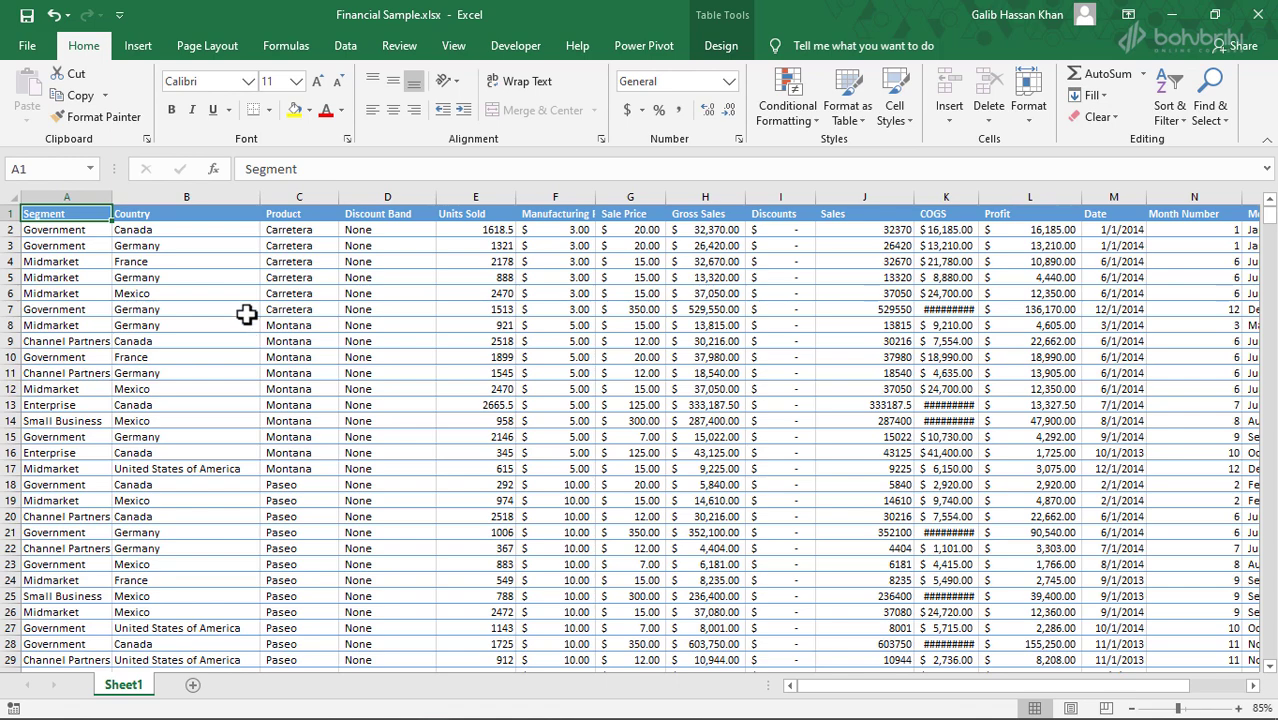
# Select column B (Country) and apply the Text number format to it
pyautogui.click(172, 246)
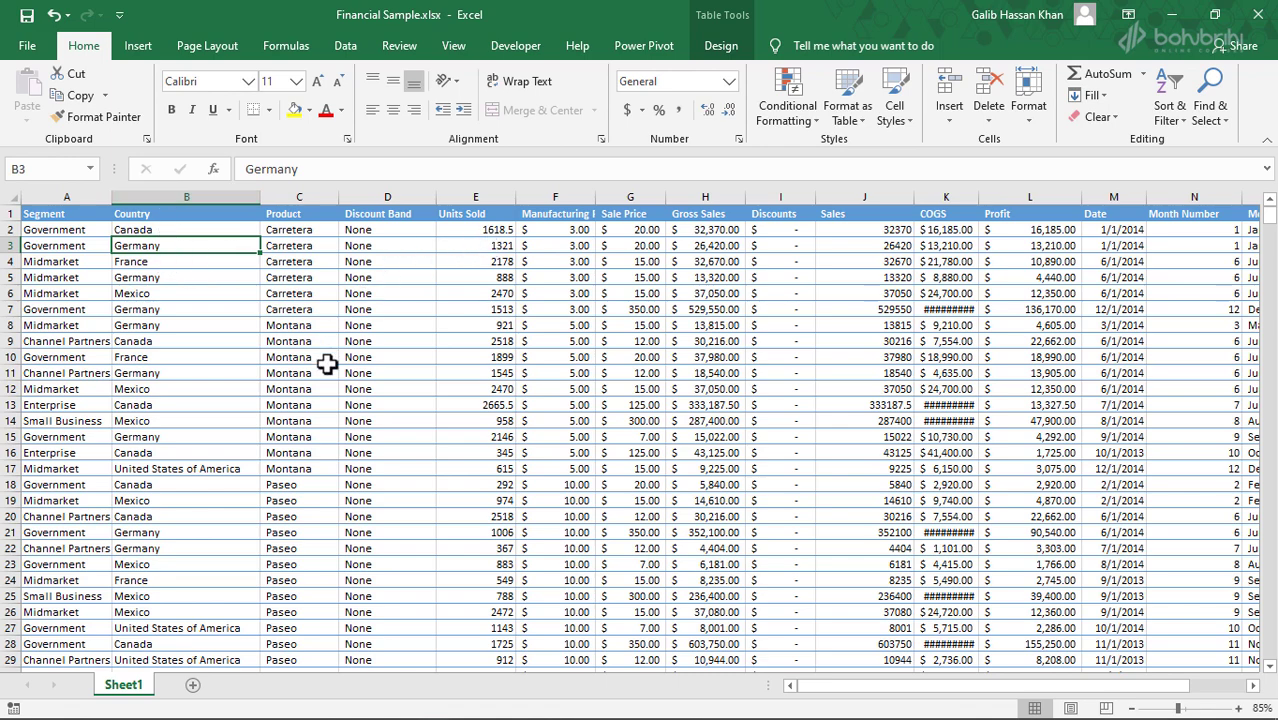
pyautogui.click(166, 204)
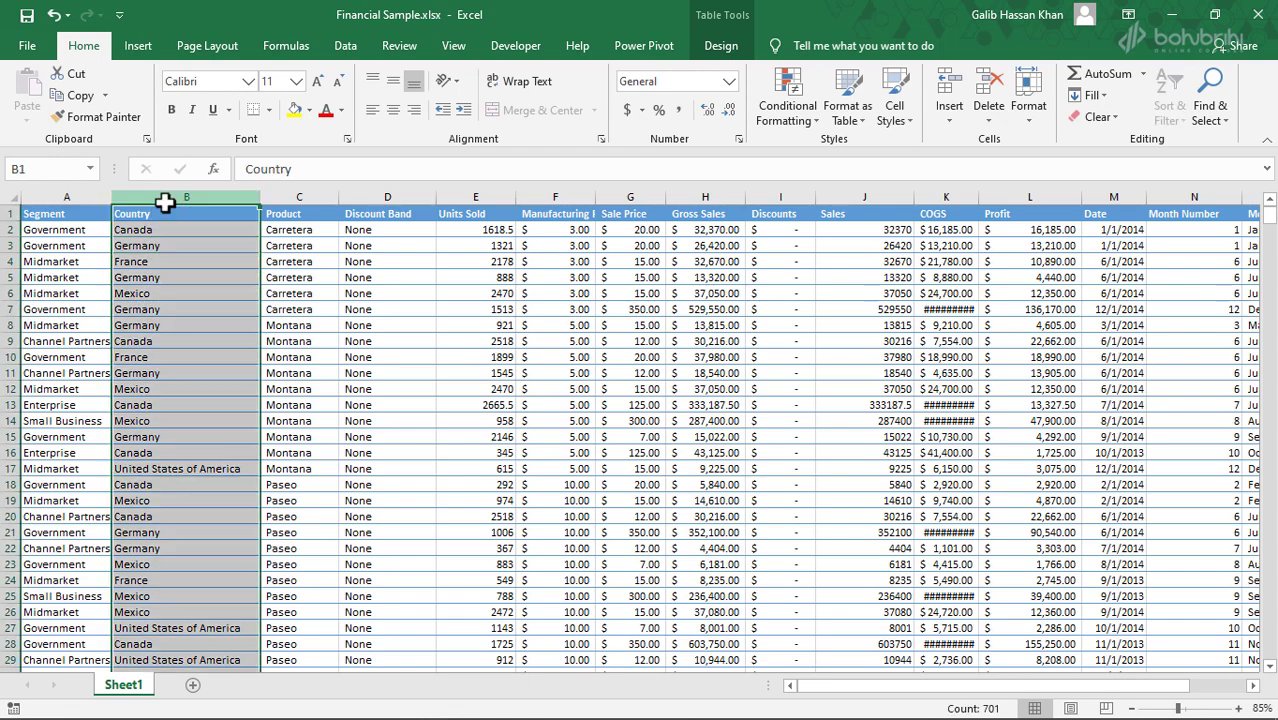
pyautogui.click(728, 82)
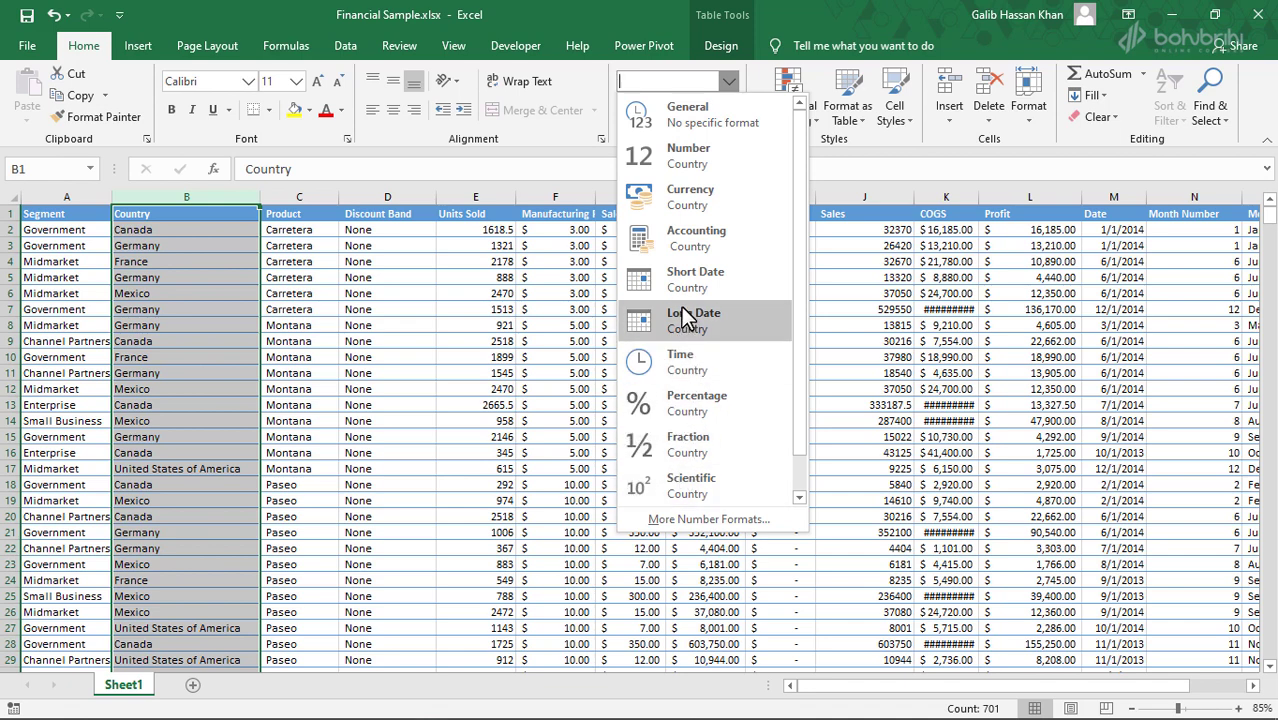
pyautogui.scroll(-1, 688, 318)
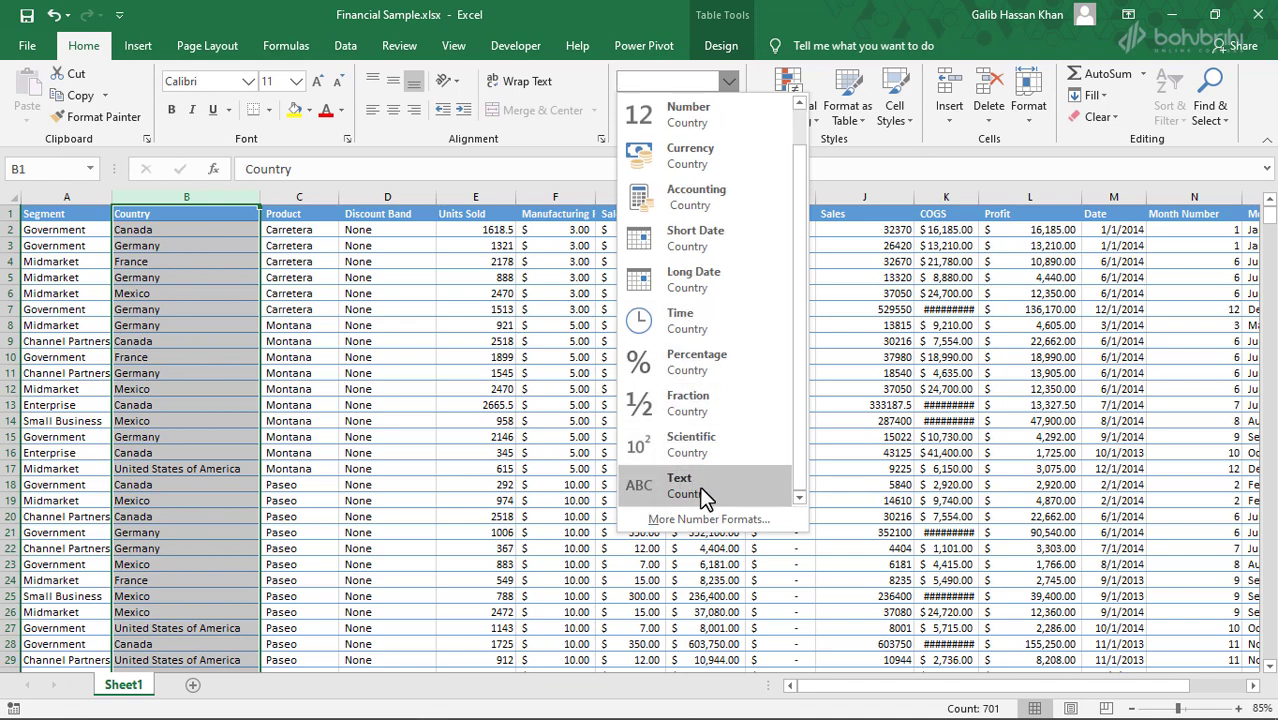
pyautogui.click(705, 497)
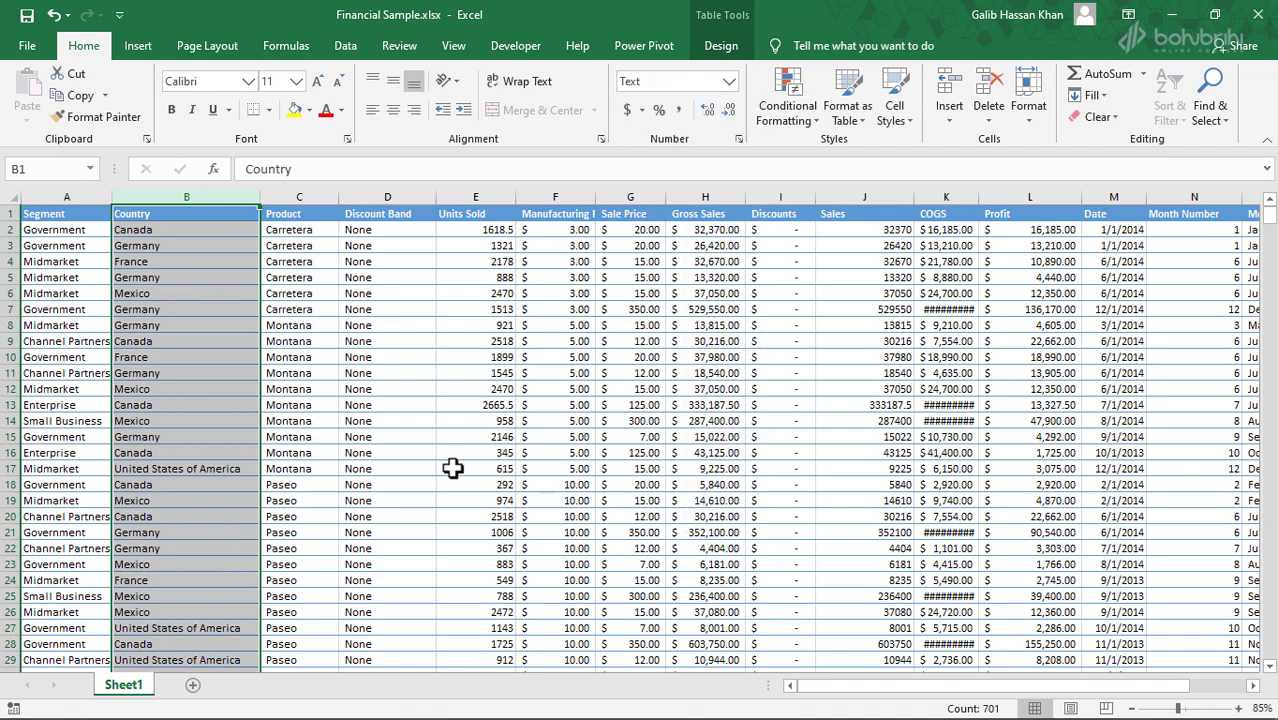
pyautogui.click(218, 293)
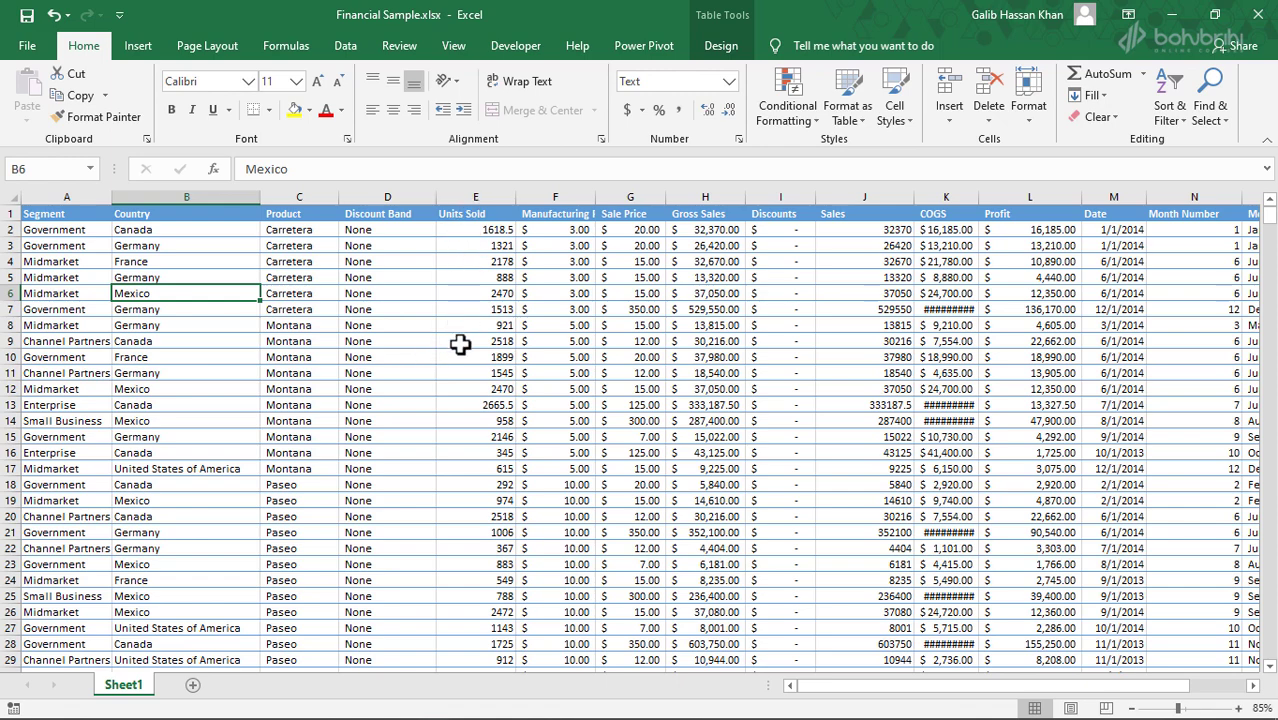
# Apply the Number format to column E so Units Sold values like 1618.50 show two decimals
pyautogui.click(468, 273)
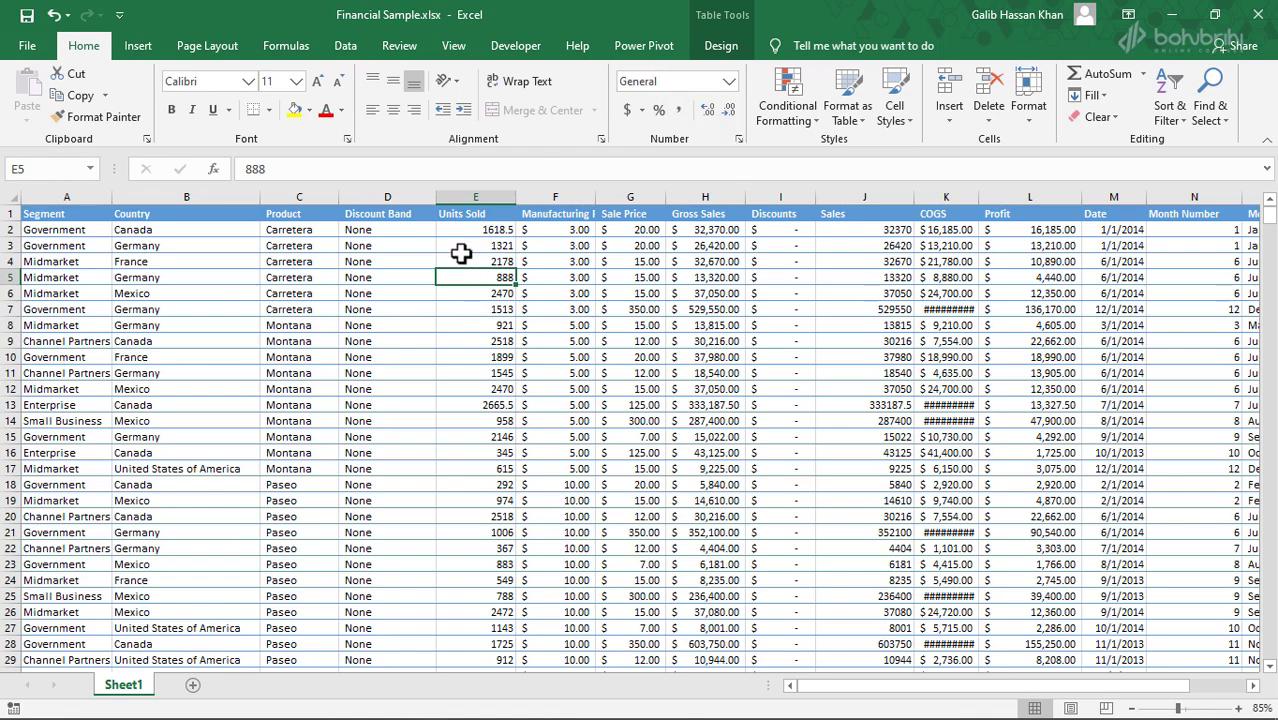
pyautogui.click(461, 231)
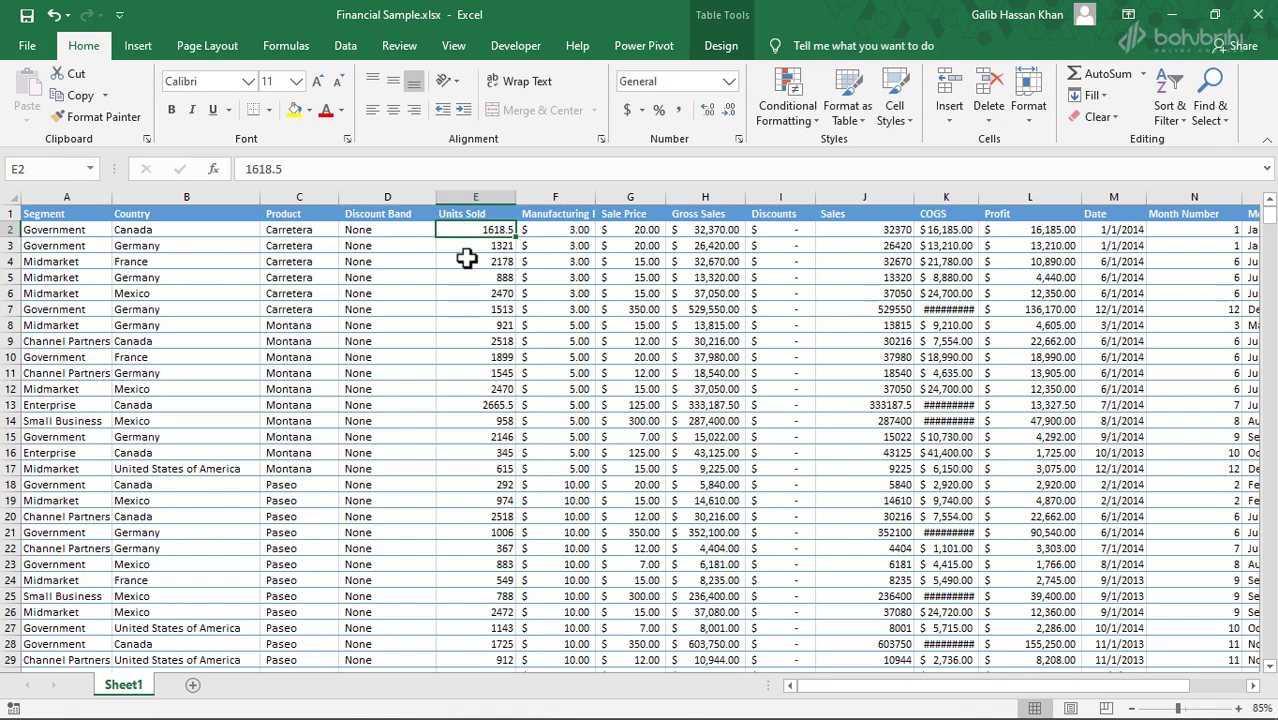
pyautogui.click(474, 199)
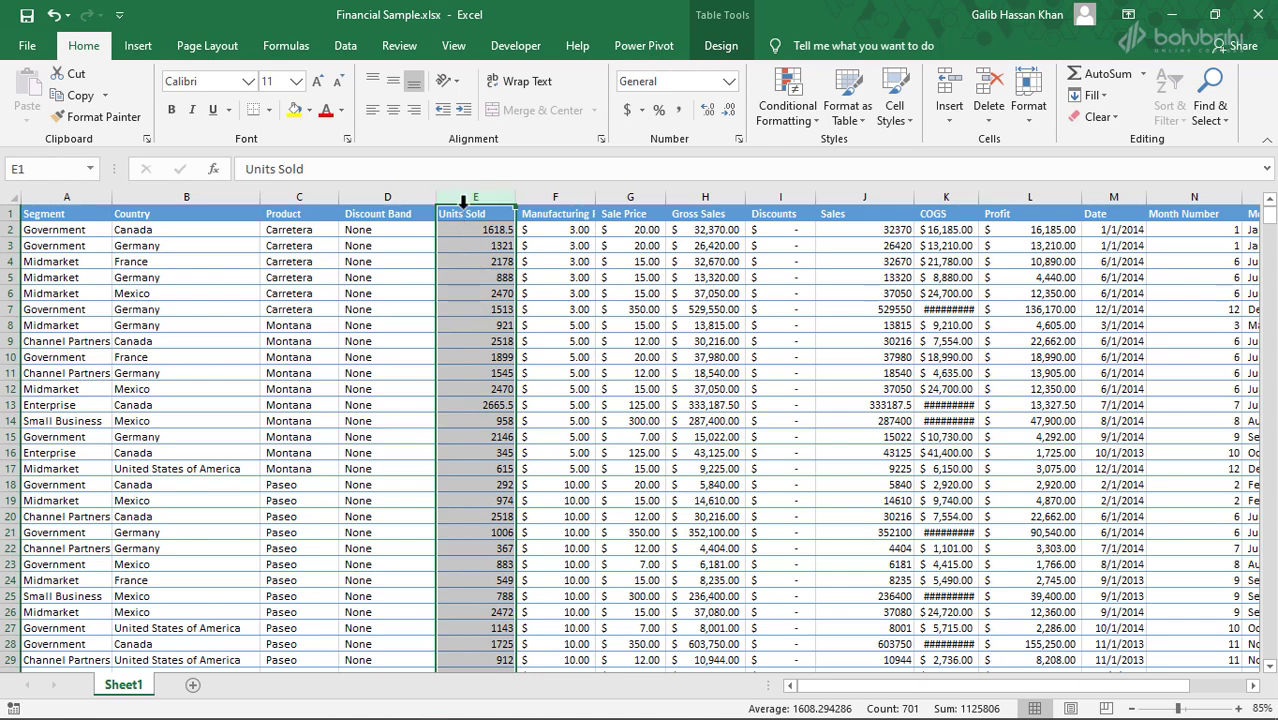
pyautogui.click(730, 82)
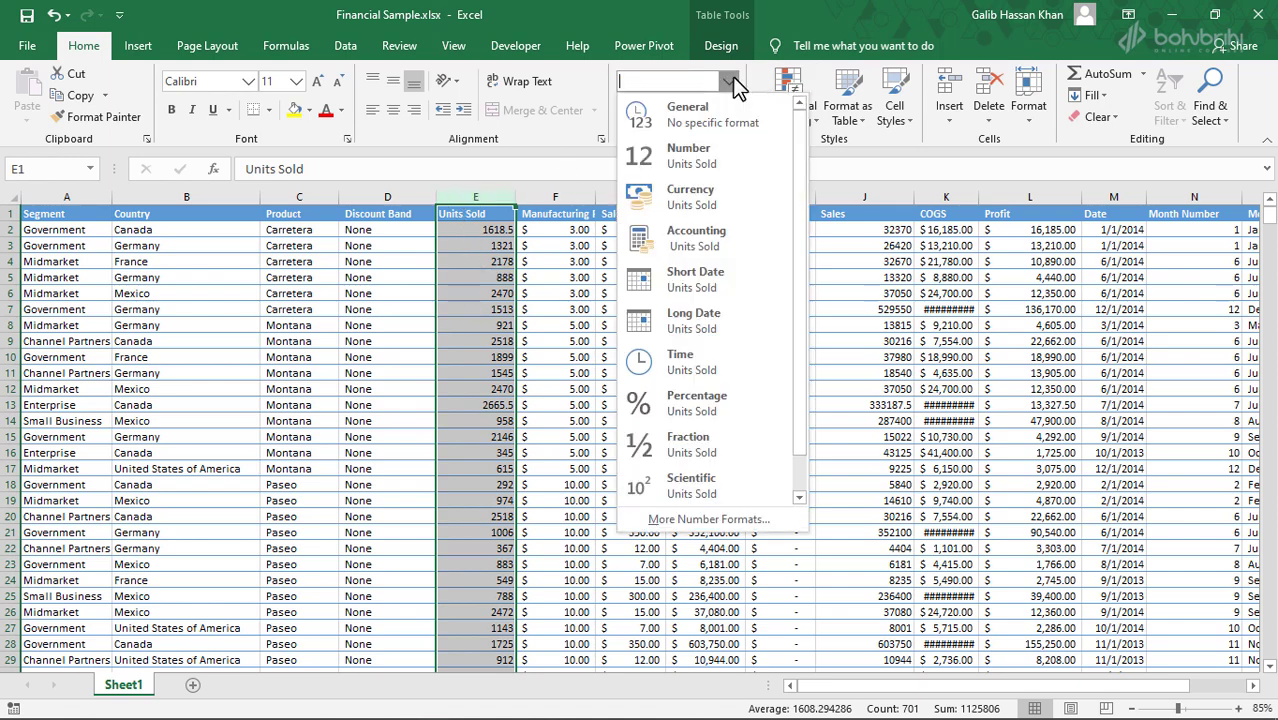
pyautogui.scroll(-1, 688, 280)
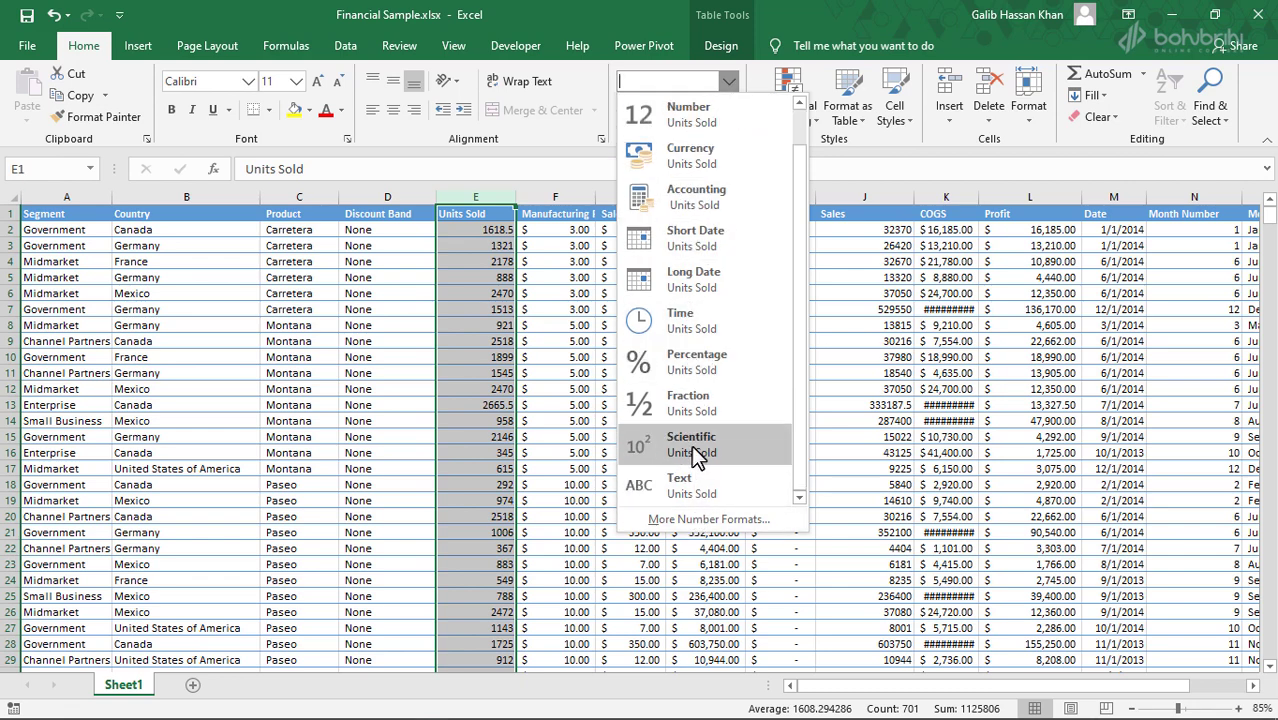
pyautogui.scroll(1, 697, 455)
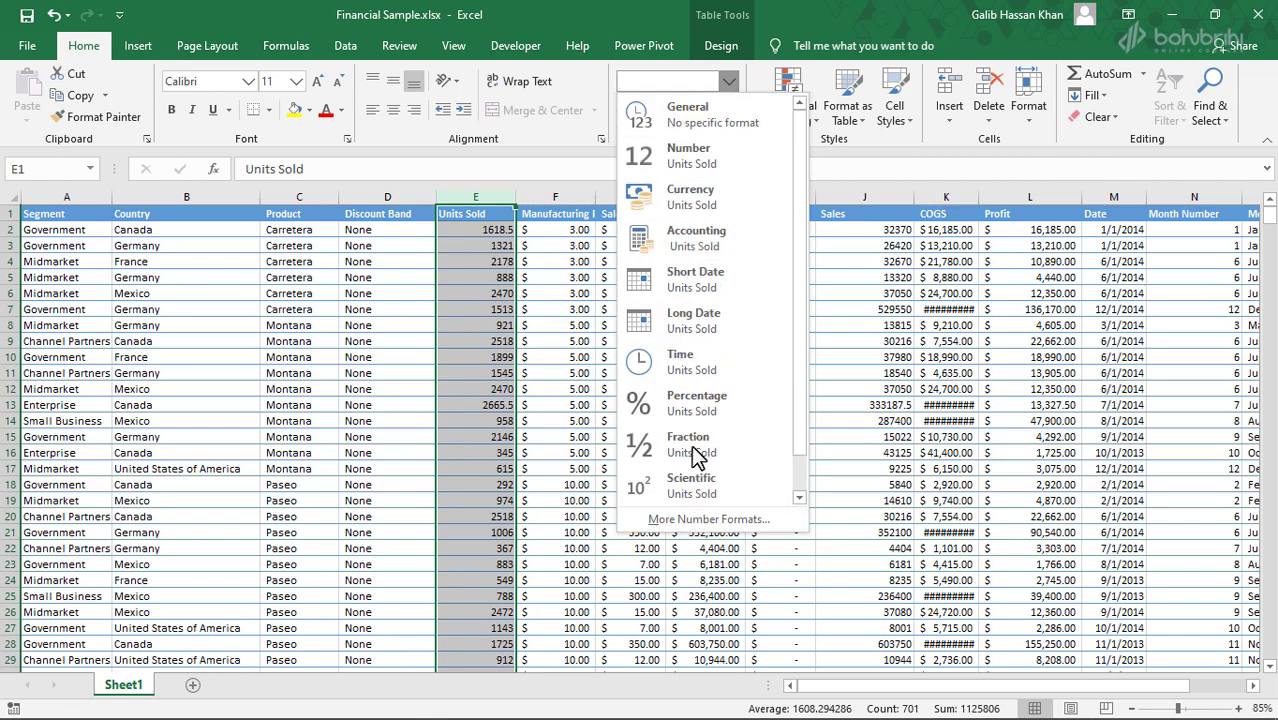
pyautogui.click(680, 165)
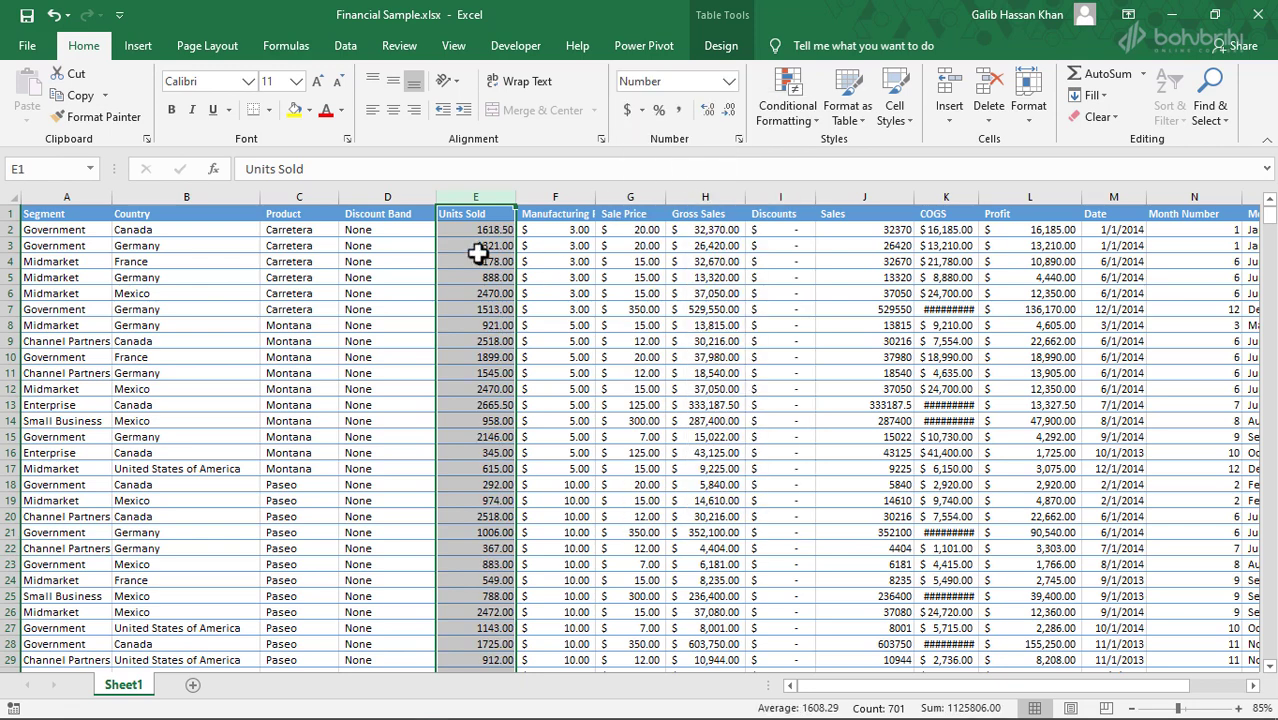
pyautogui.click(484, 441)
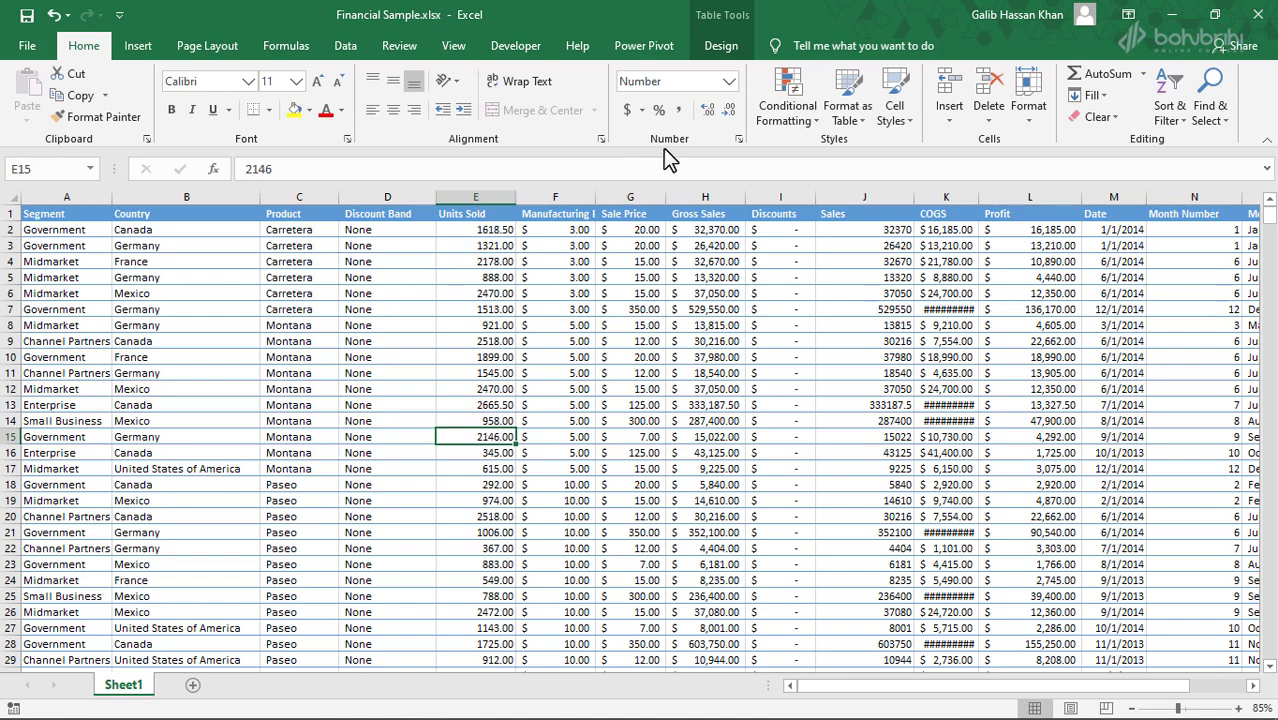
pyautogui.click(739, 141)
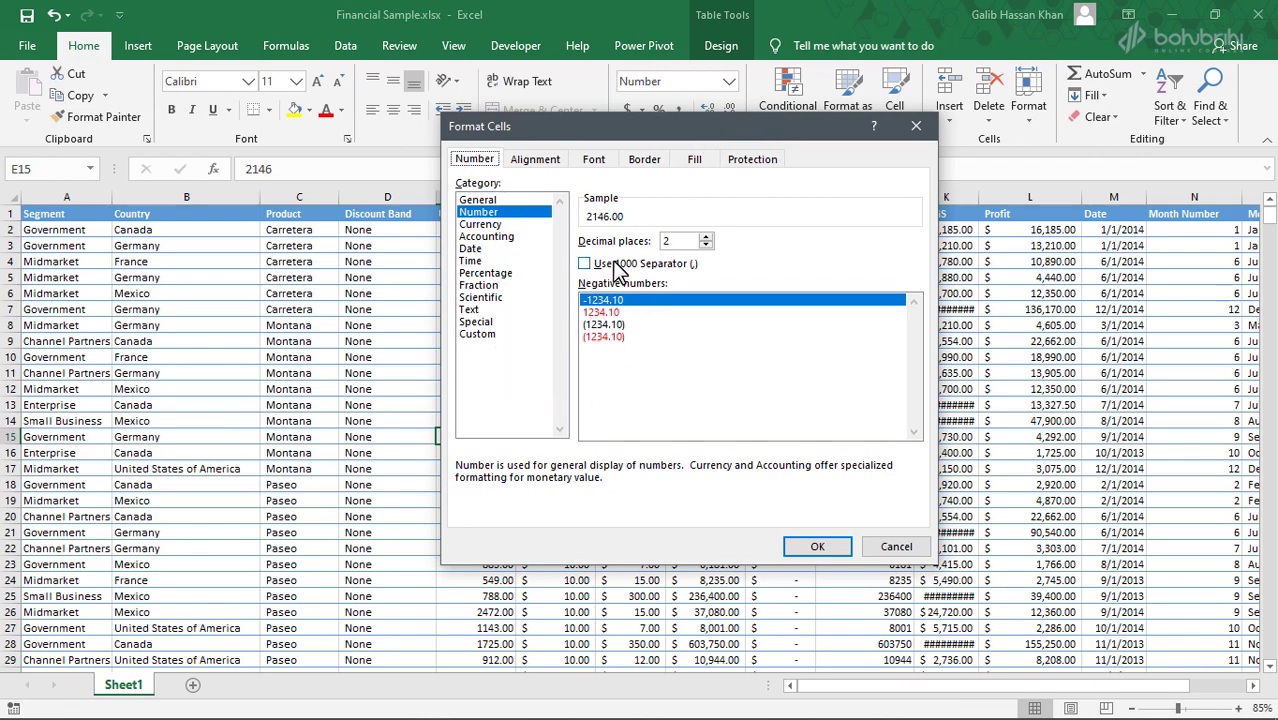
pyautogui.click(898, 546)
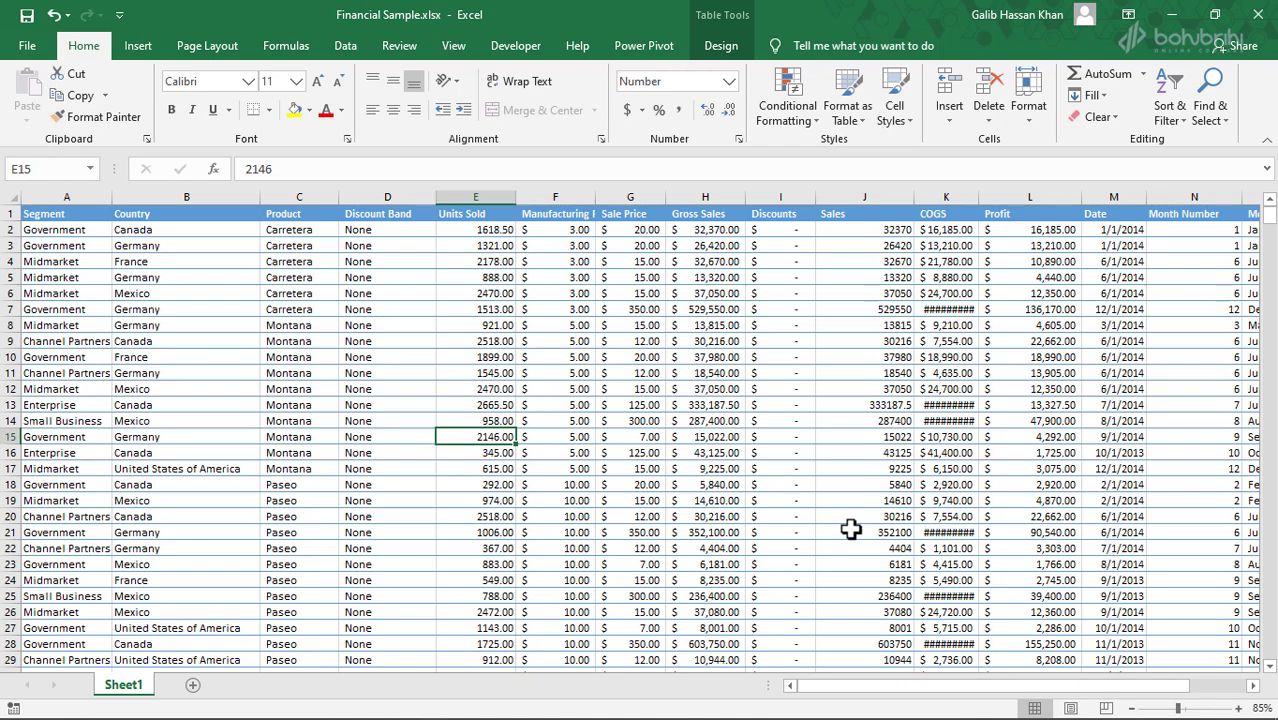
pyautogui.click(863, 199)
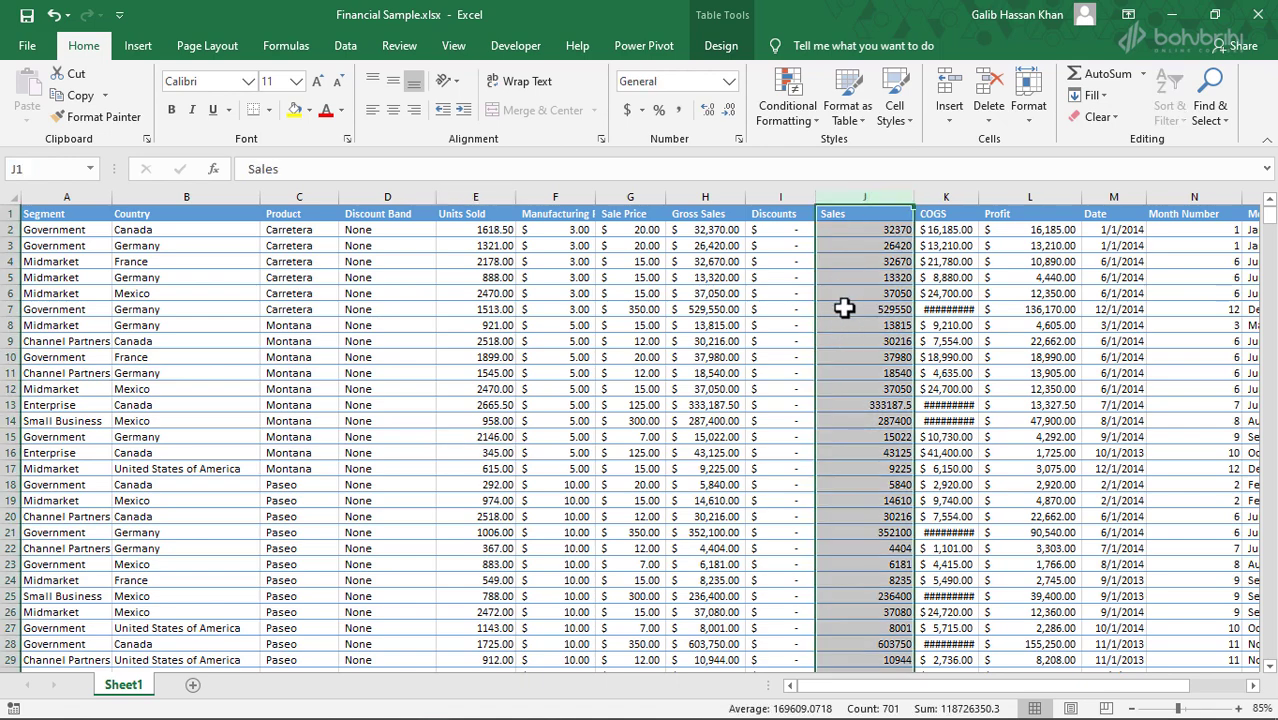
# Give the Sales column Accounting format with the $ symbol and 2 decimals, e.g. $ 32,370.00
pyautogui.click(731, 84)
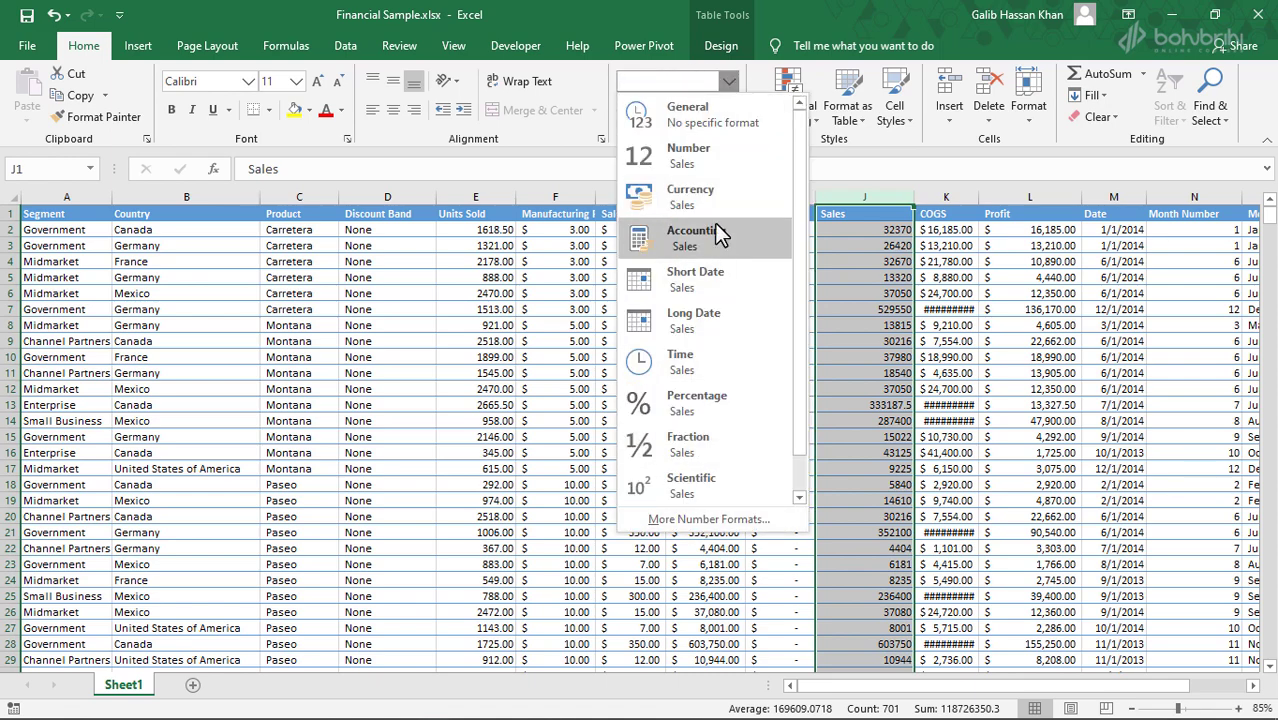
pyautogui.click(731, 82)
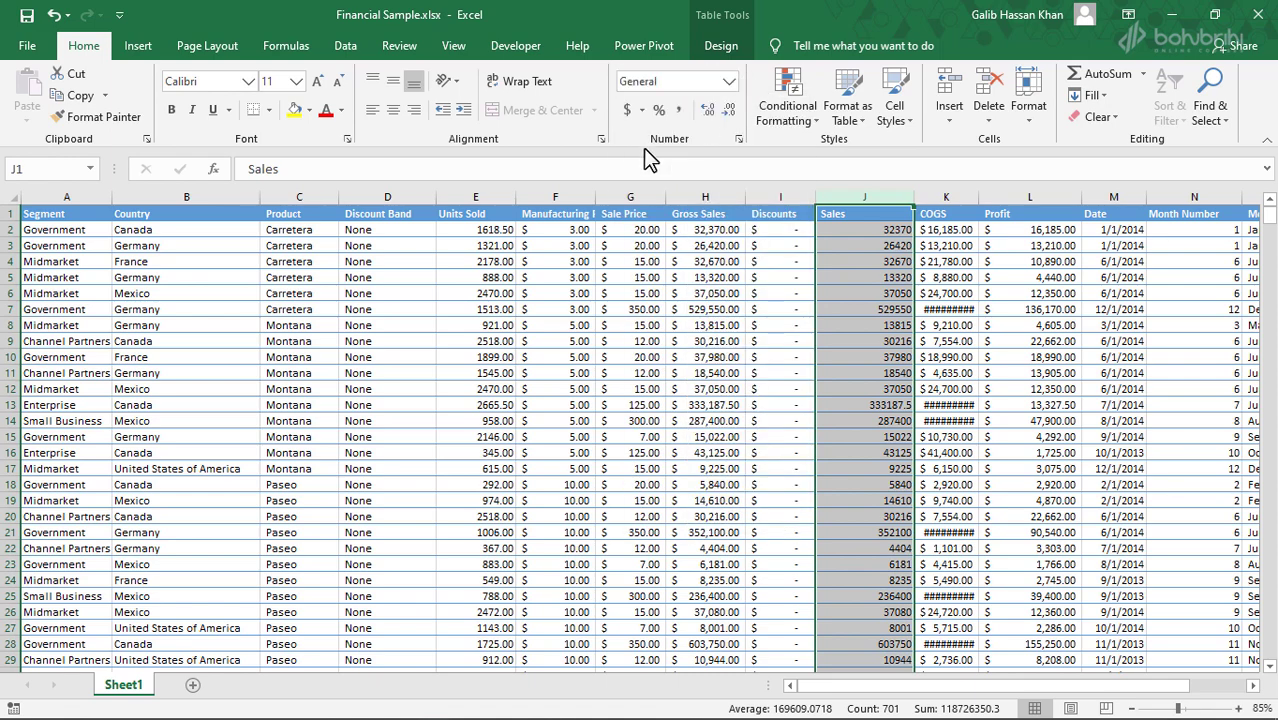
pyautogui.click(738, 139)
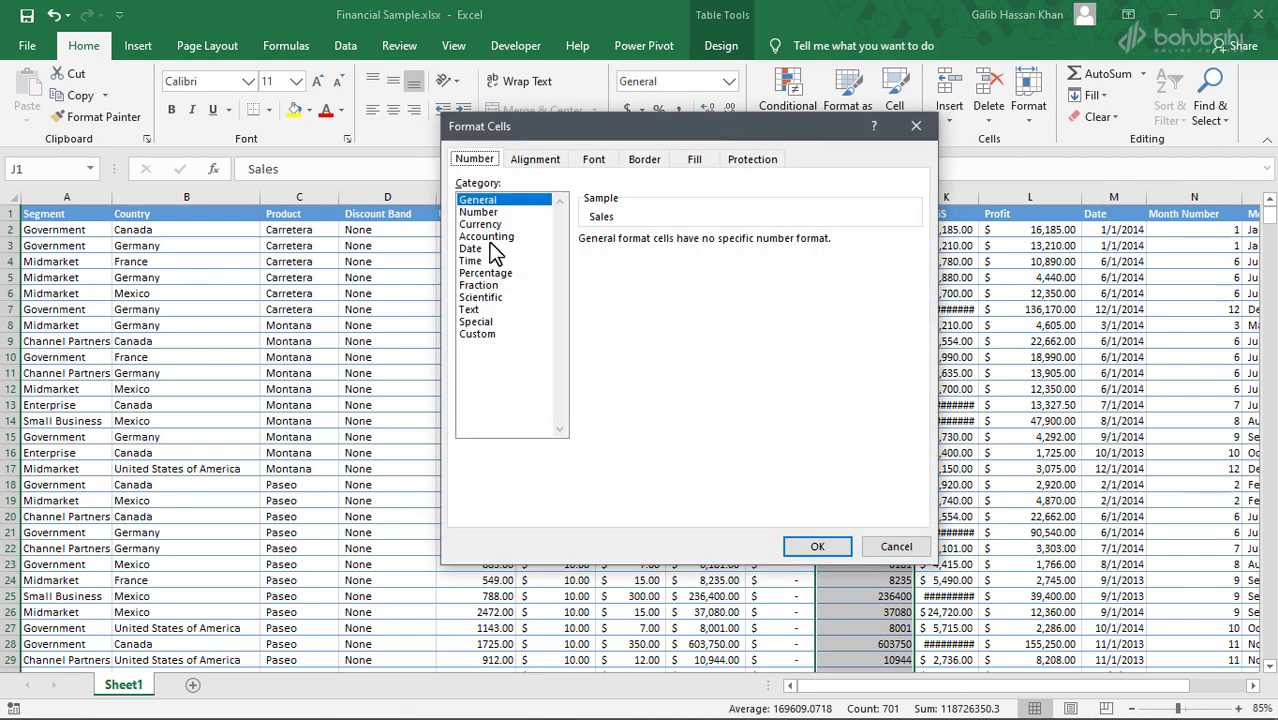
pyautogui.click(490, 248)
pyautogui.click(490, 237)
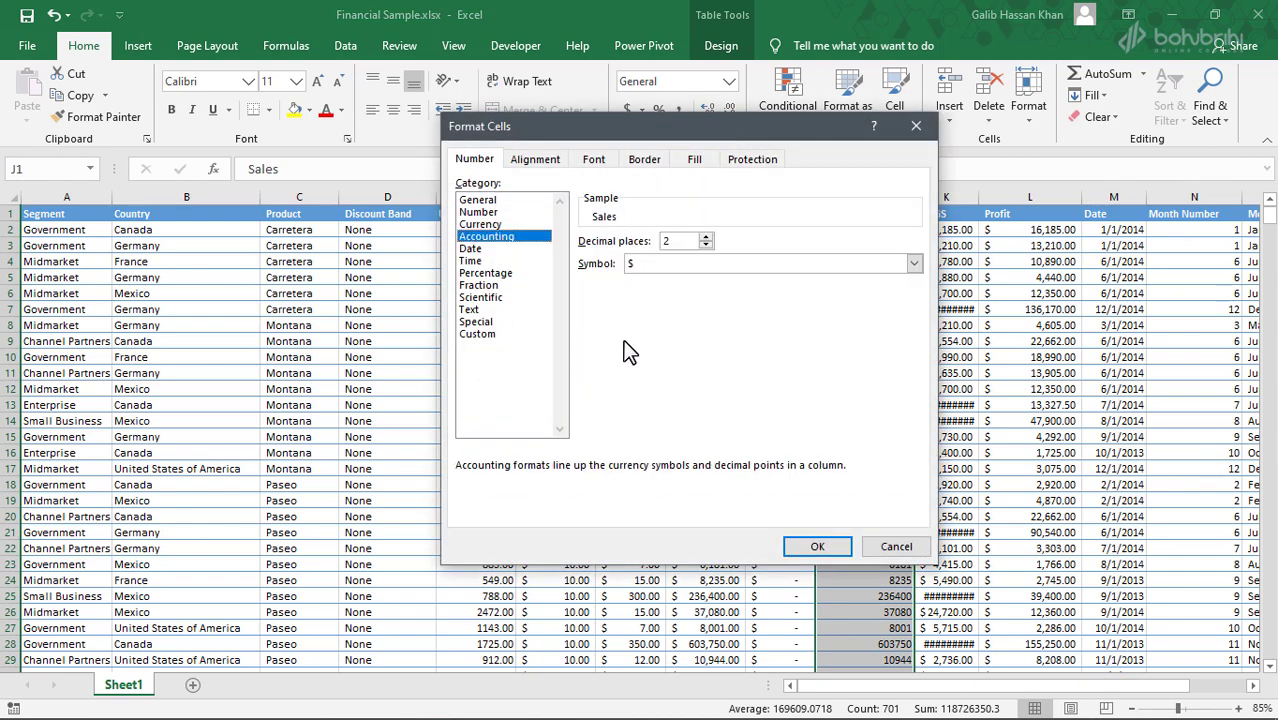
pyautogui.click(634, 264)
pyautogui.scroll(-4, 657, 282)
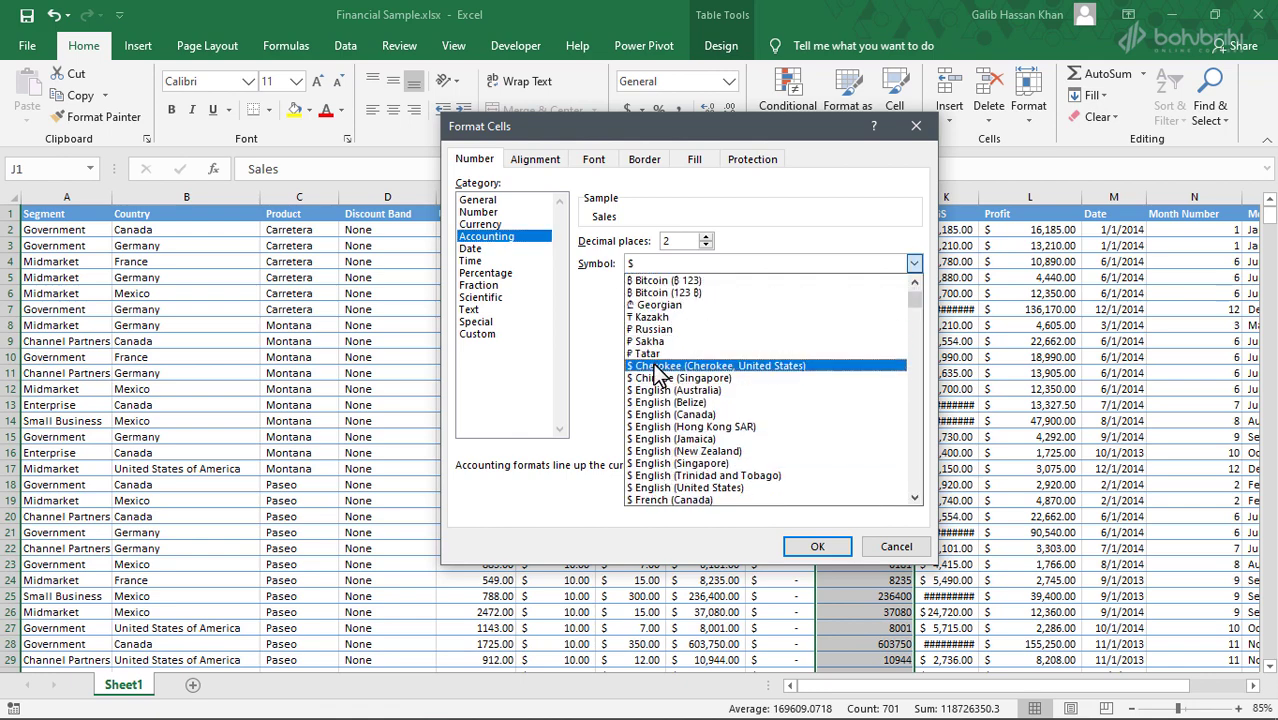
pyautogui.scroll(-2, 783, 355)
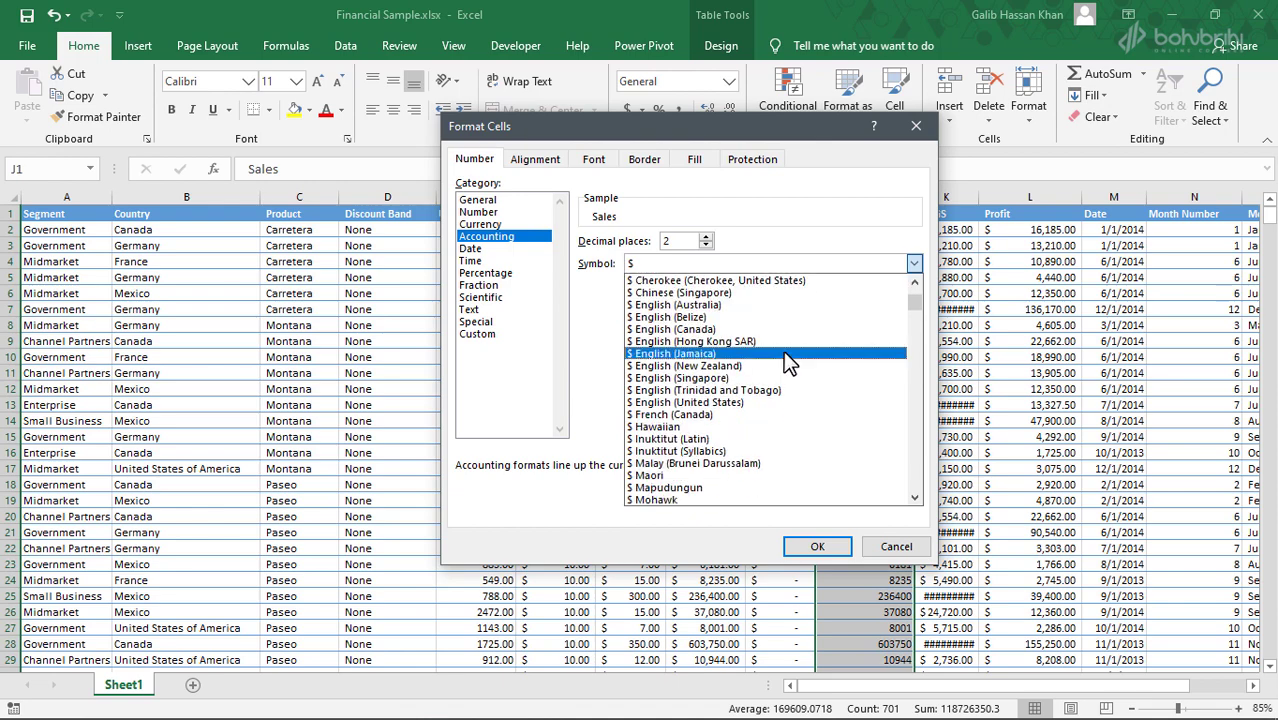
pyautogui.click(600, 343)
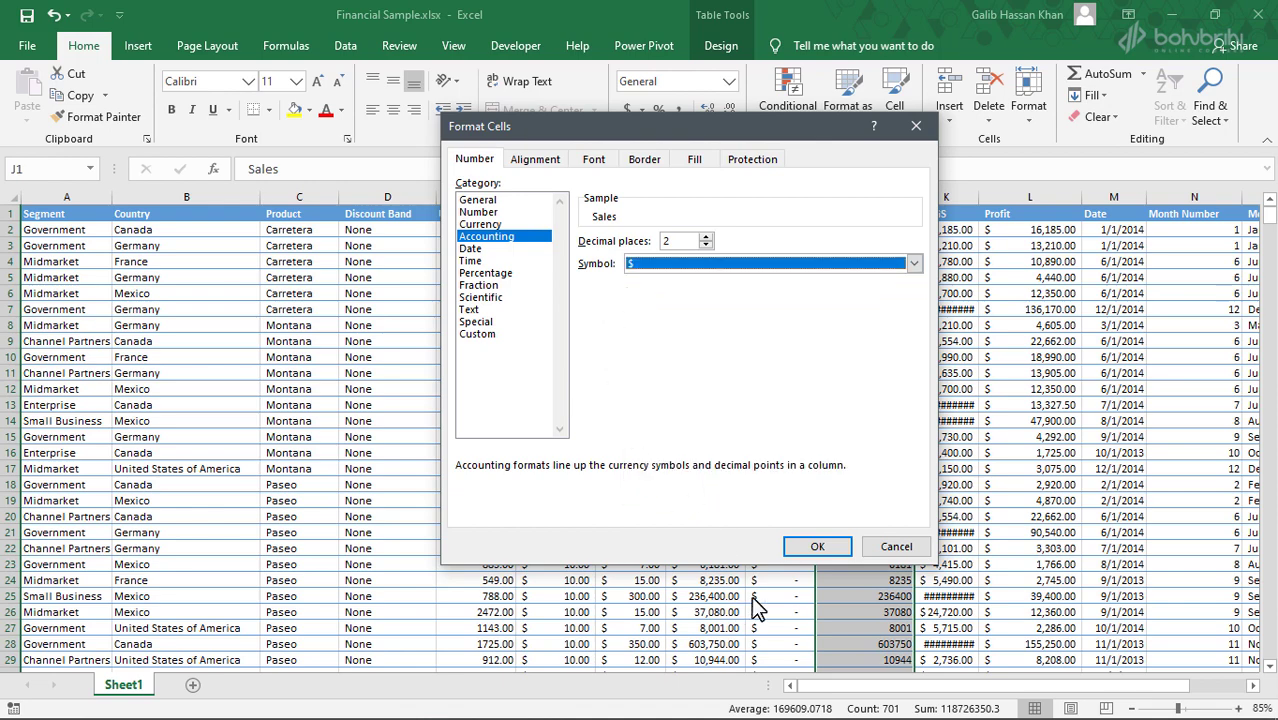
pyautogui.click(815, 543)
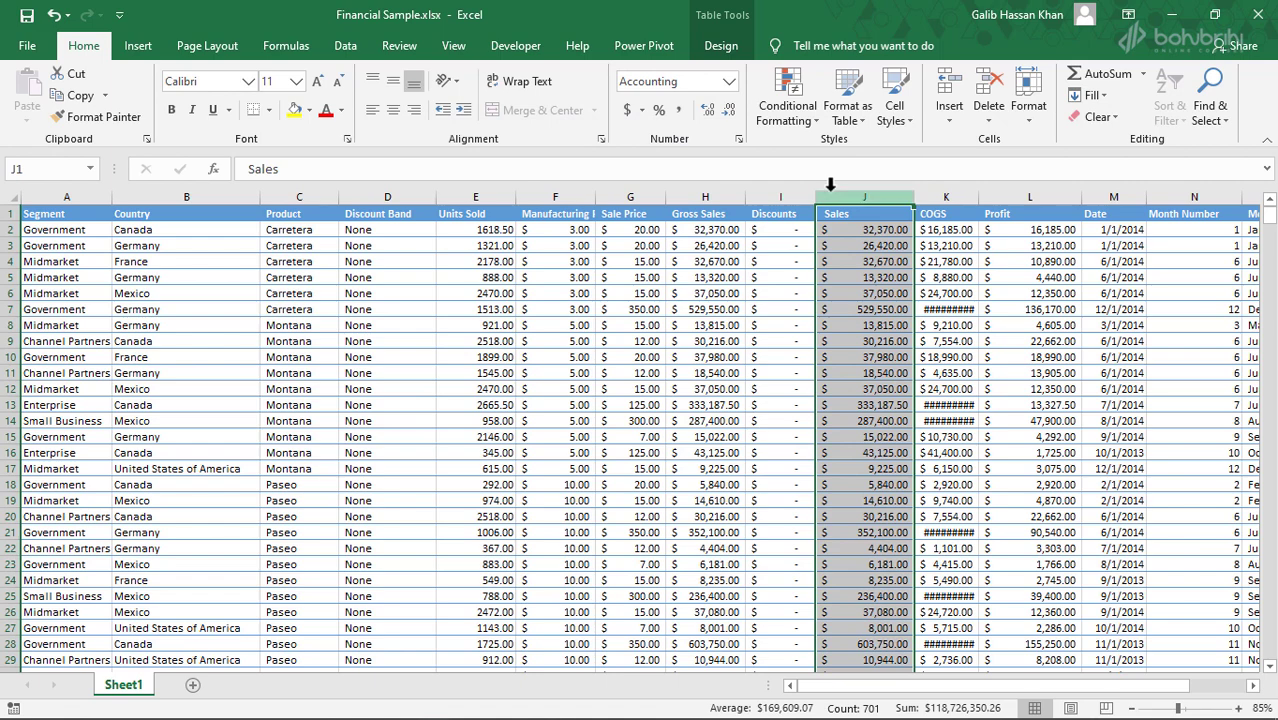
pyautogui.click(855, 421)
pyautogui.click(820, 303)
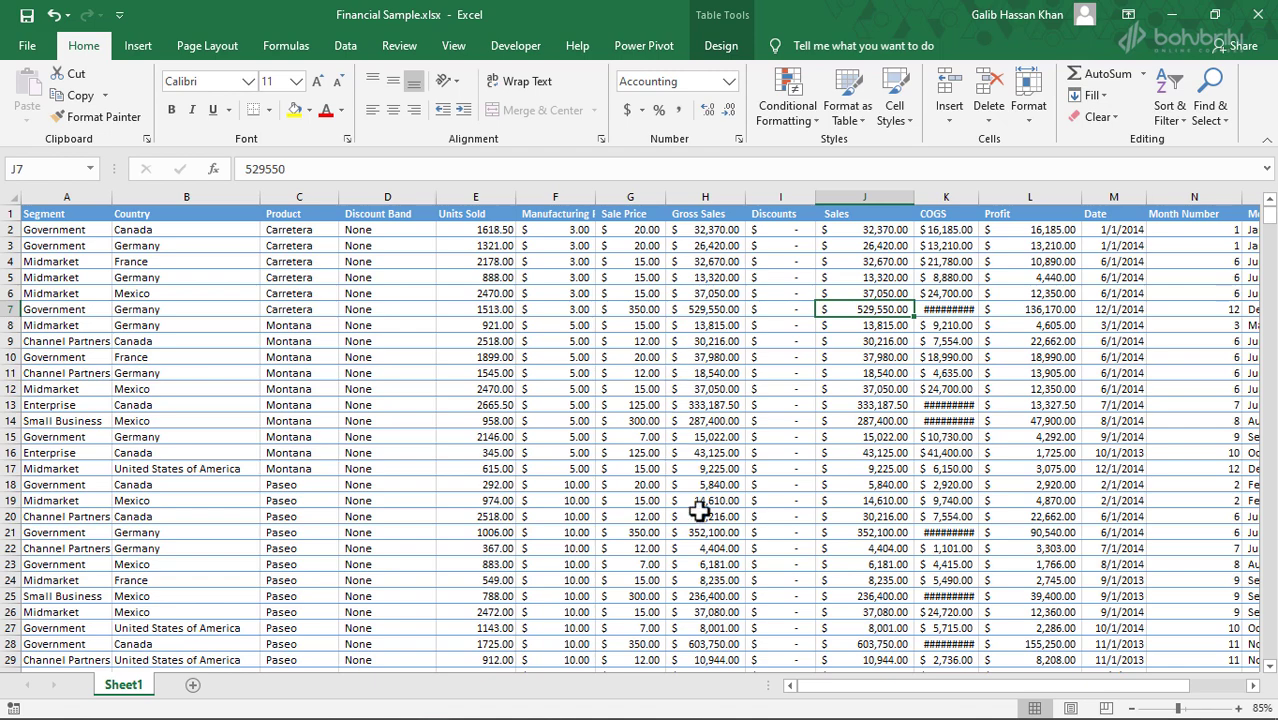
# Scroll right to the Date column, check dates like 1/1/2014, and select the whole column
pyautogui.moveTo(864, 690); pyautogui.dragTo(946, 698)
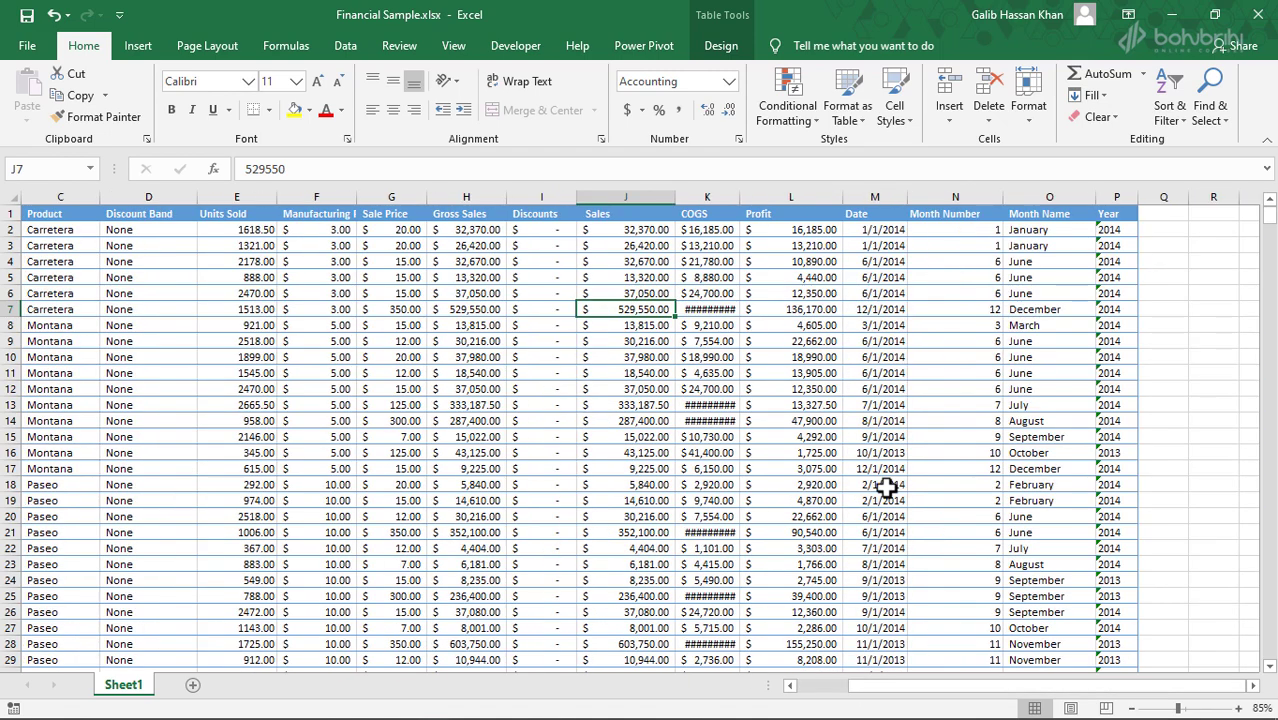
pyautogui.click(858, 393)
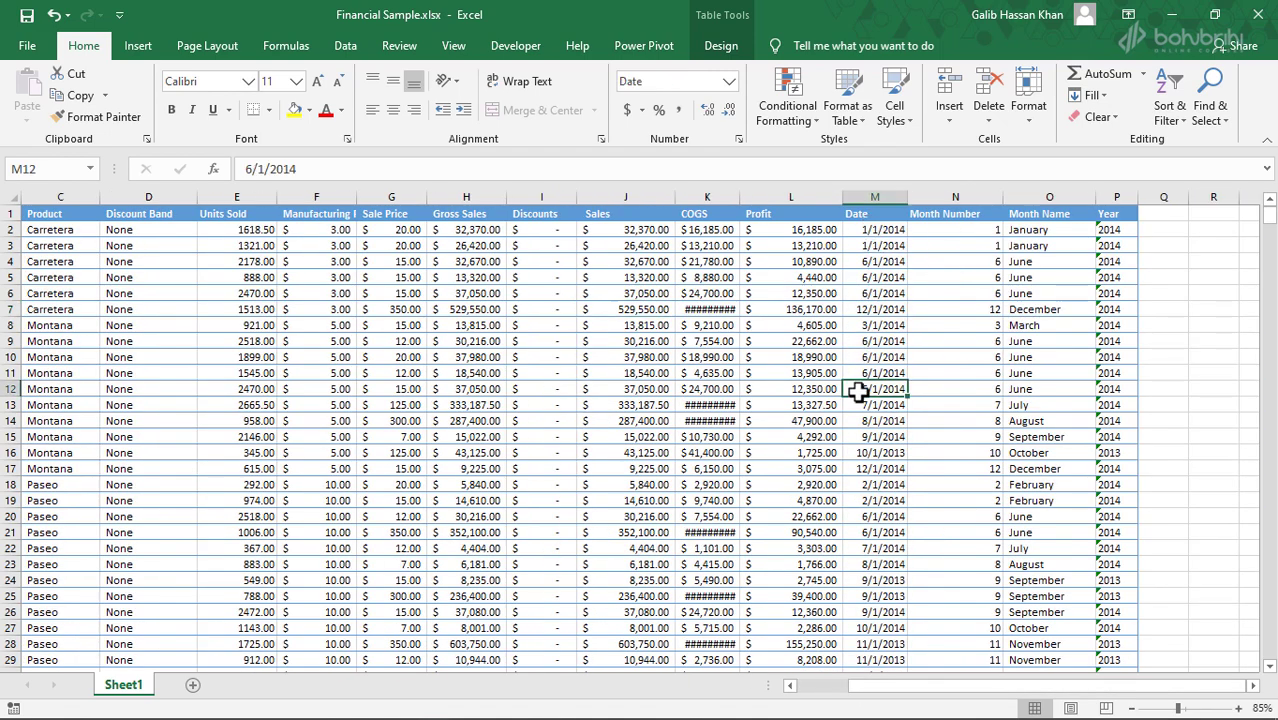
pyautogui.click(858, 232)
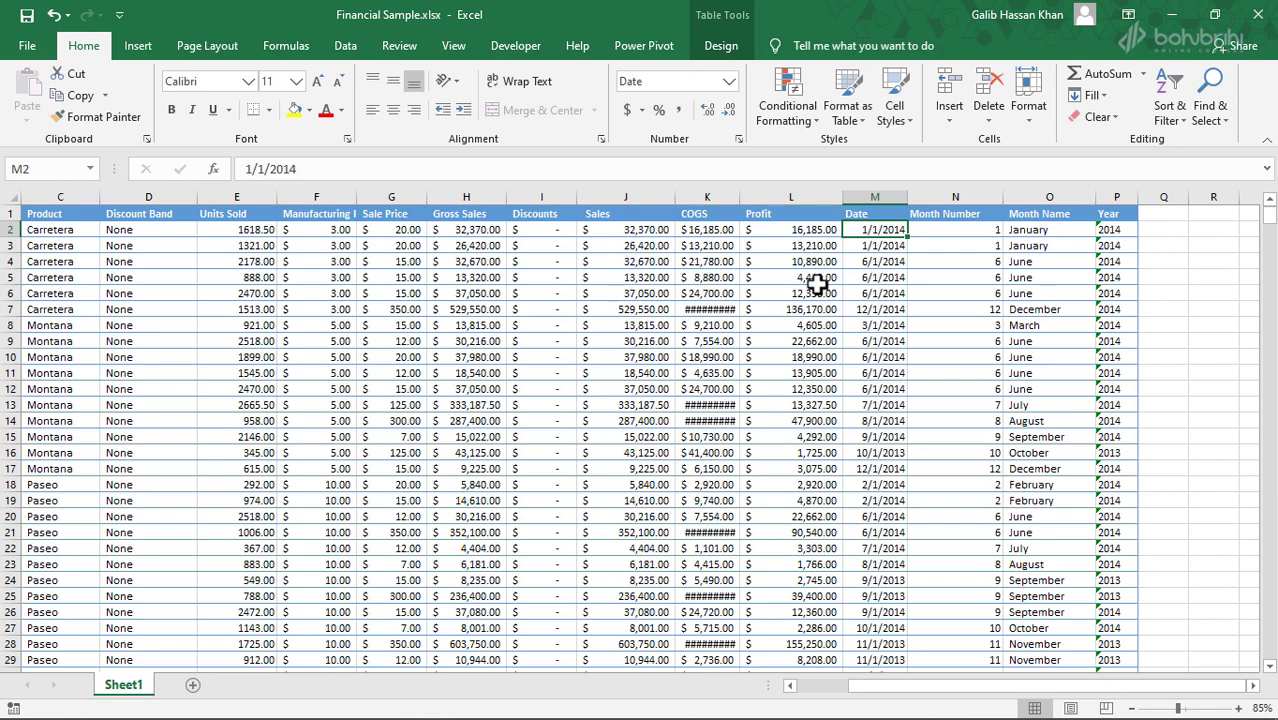
pyautogui.click(867, 198)
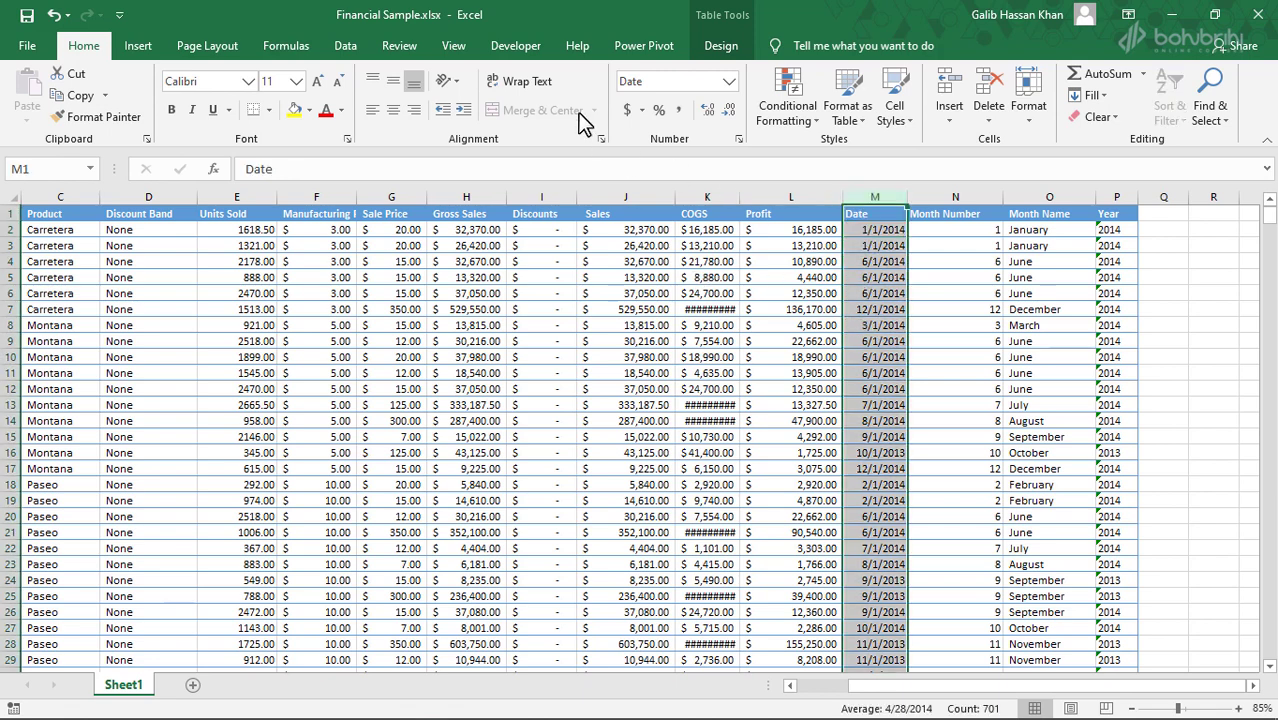
# Open Format Cells on the Date category, keeping English (United States) as the locale
pyautogui.click(738, 139)
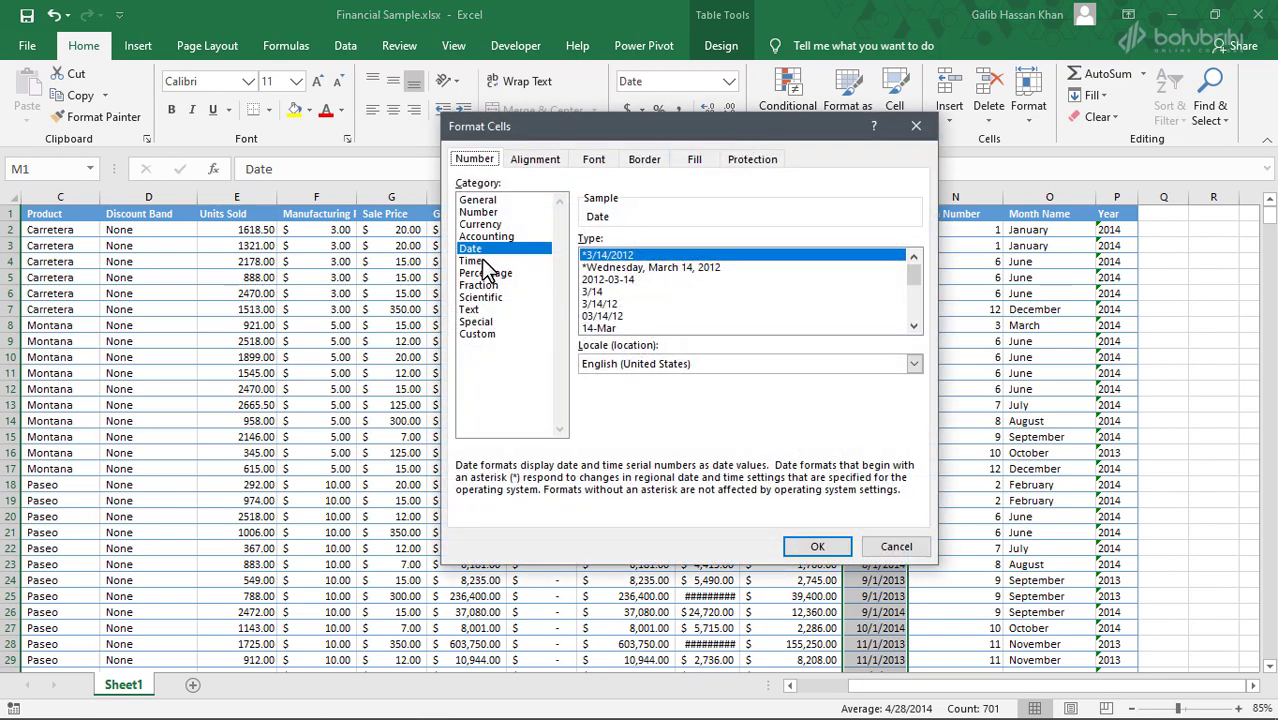
pyautogui.click(504, 330)
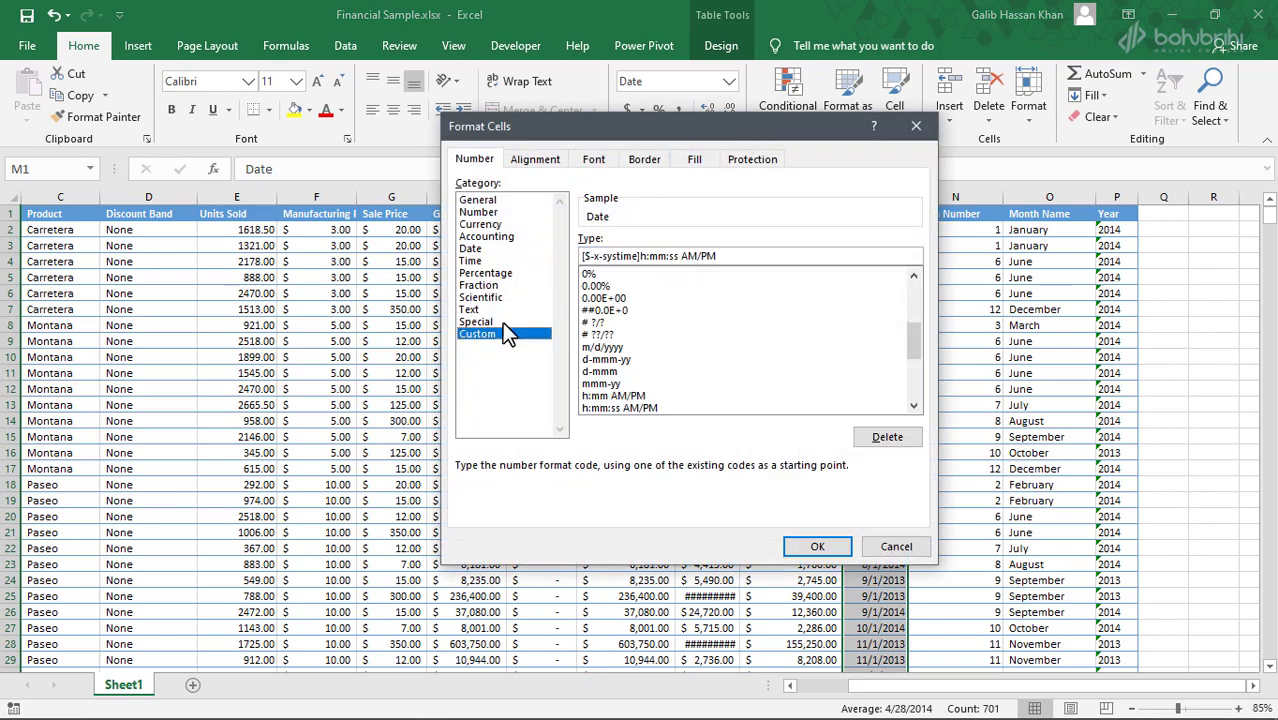
pyautogui.click(478, 249)
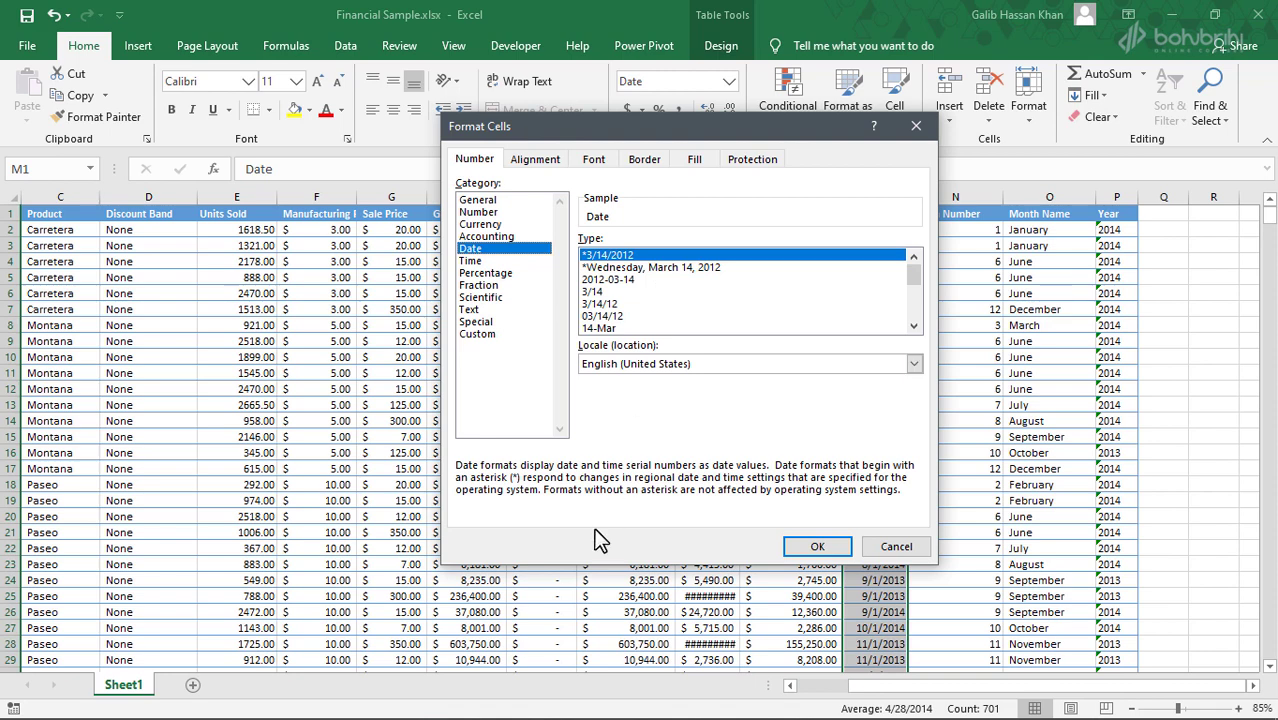
pyautogui.click(617, 367)
pyautogui.scroll(-8, 633, 430)
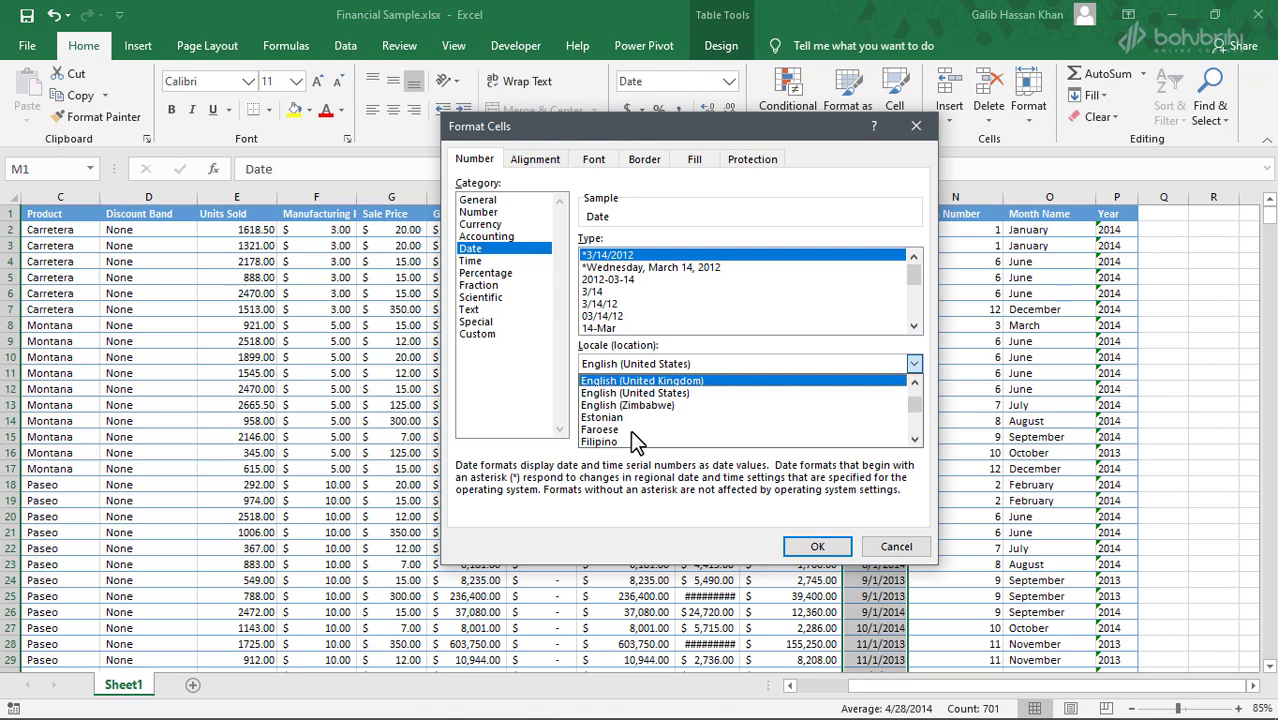
pyautogui.click(548, 470)
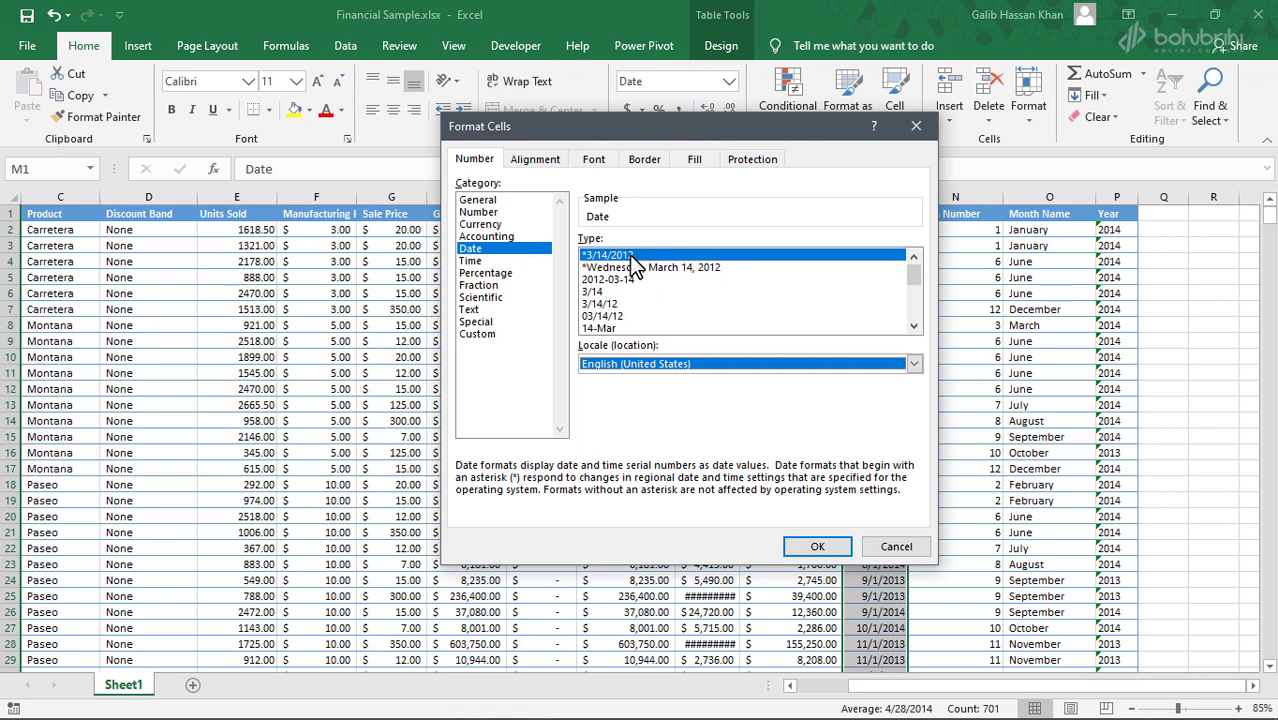
# Replace the m/d/yyyy custom code with dd/mm/yyyy so dates read like 01/12/2014
pyautogui.click(480, 334)
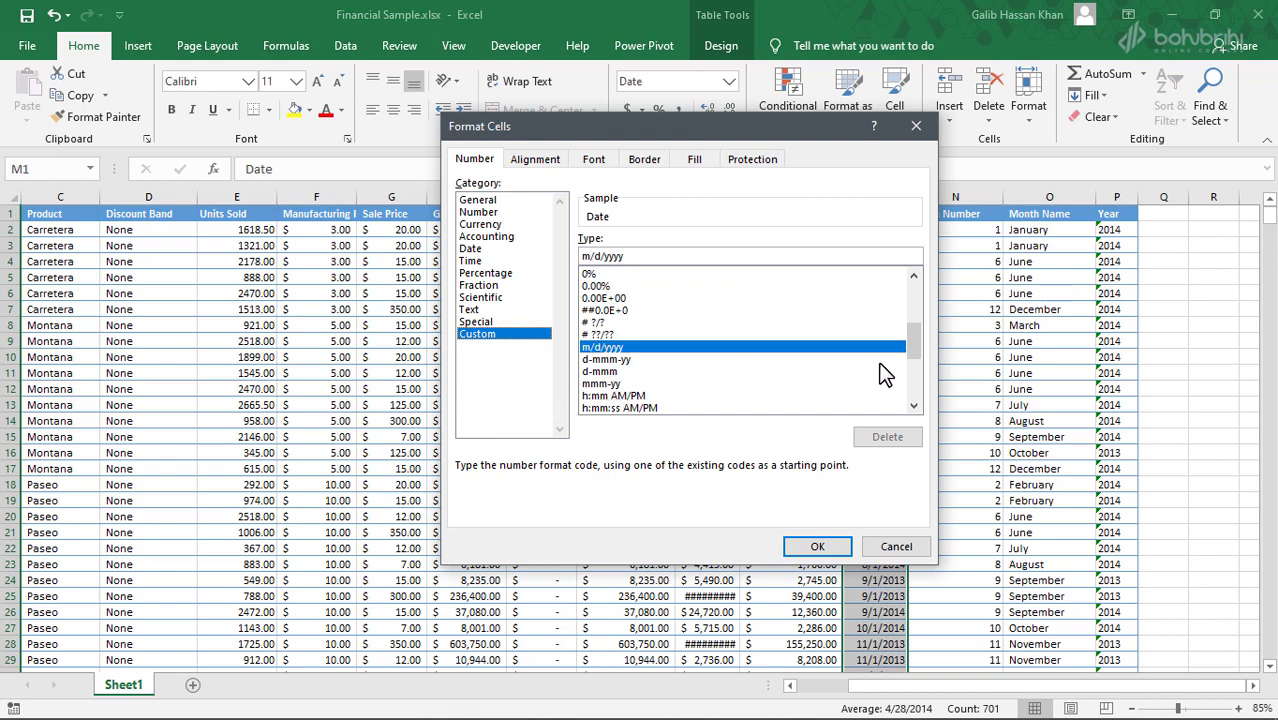
pyautogui.scroll(-1, 912, 358)
pyautogui.moveTo(909, 353)
pyautogui.mouseDown()
pyautogui.moveTo(910, 418)
pyautogui.moveTo(907, 291)
pyautogui.moveTo(904, 350)
pyautogui.mouseUp()
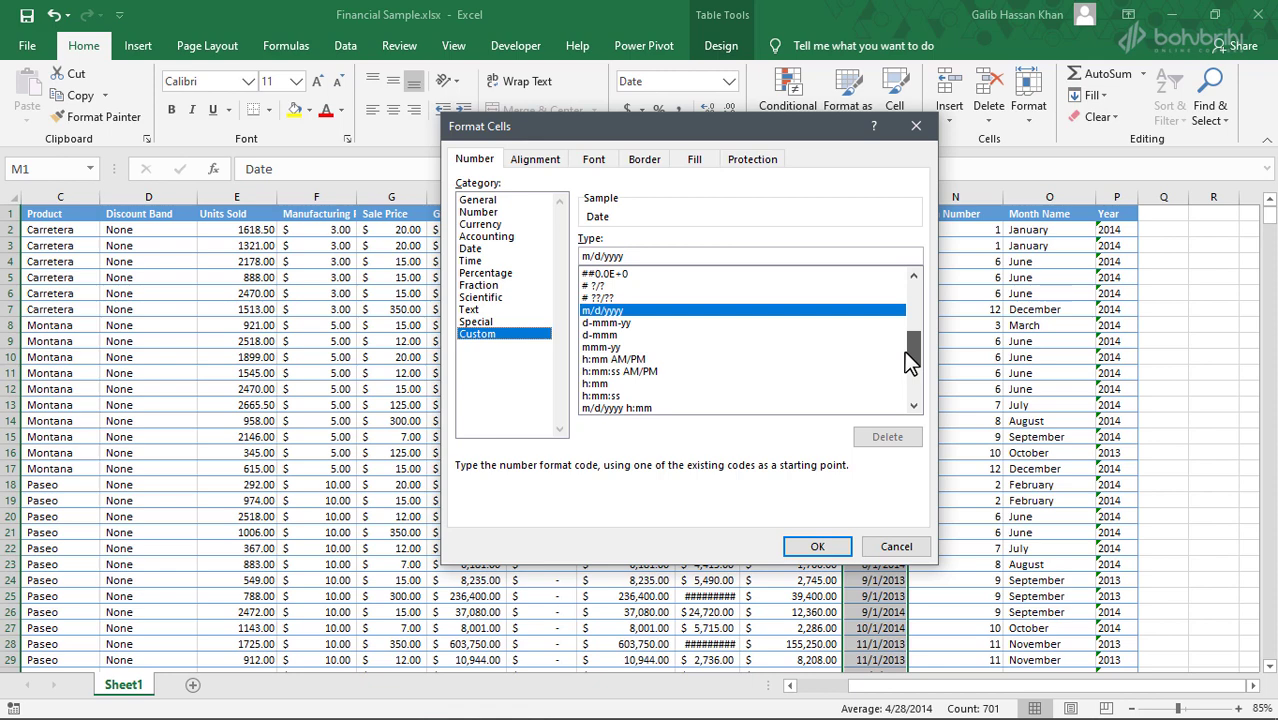
pyautogui.click(636, 257)
pyautogui.press('BackSpace')
pyautogui.press('BackSpace')
pyautogui.press('BackSpace')
pyautogui.press('BackSpace')
pyautogui.press('BackSpace')
pyautogui.press('BackSpace')
pyautogui.press('BackSpace')
pyautogui.press('BackSpace')
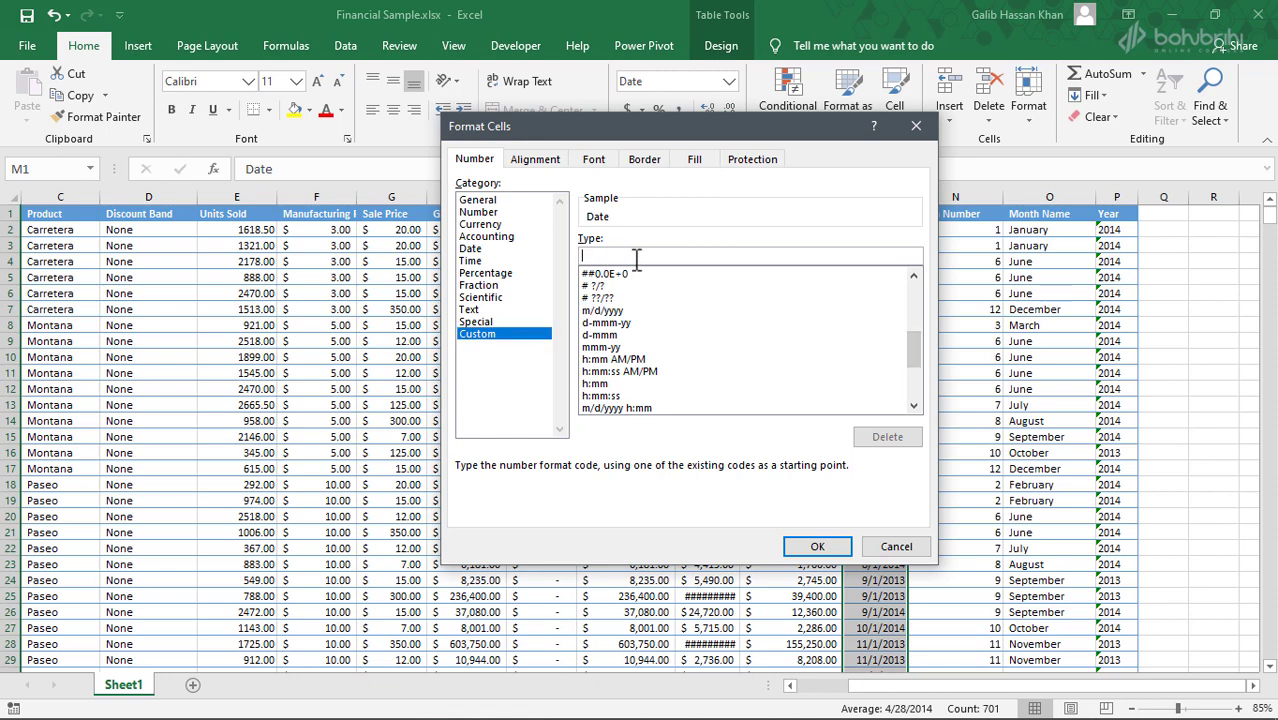
pyautogui.write('dd/mm/yyyy')
pyautogui.click(814, 548)
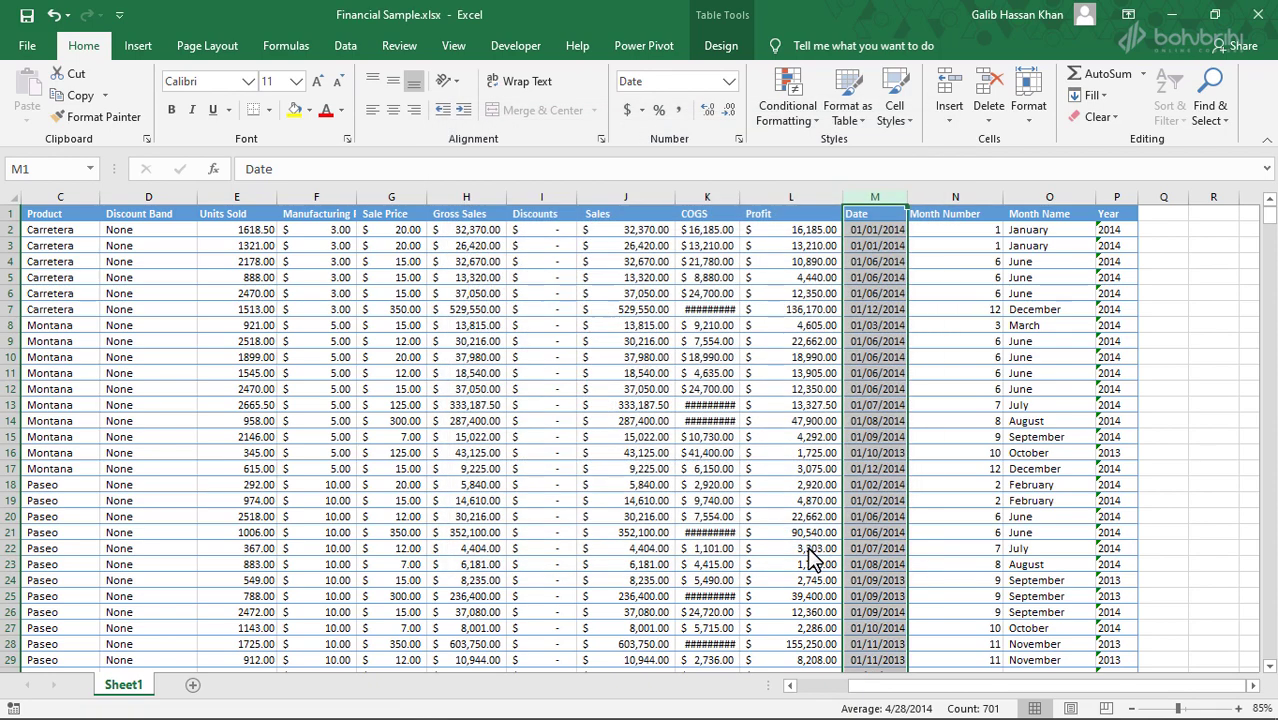
pyautogui.click(875, 325)
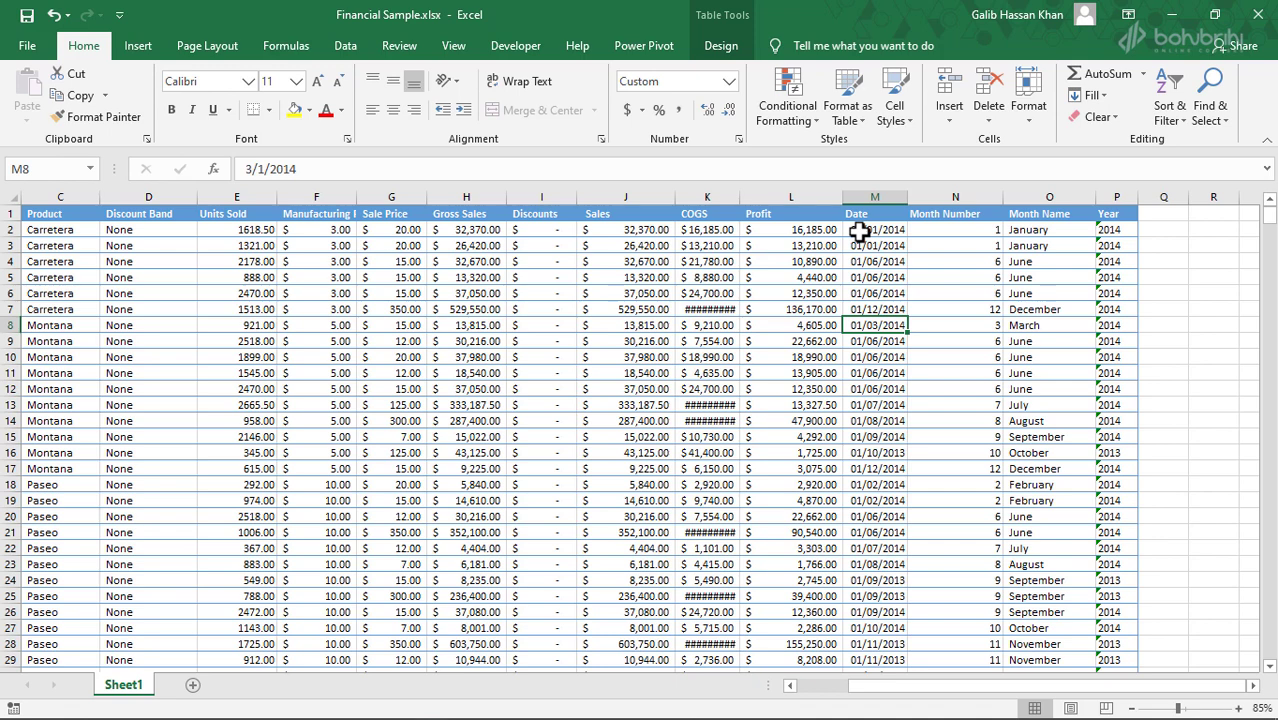
pyautogui.hotkey('ctrl', 'space')
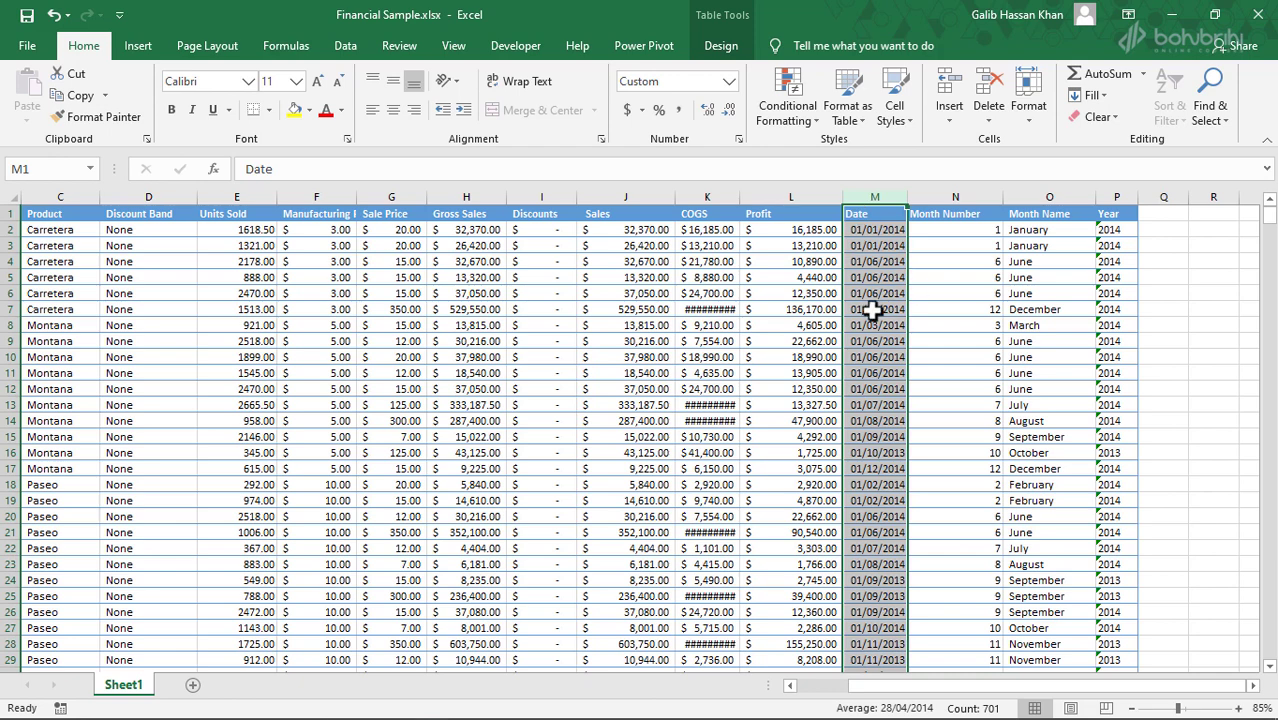
pyautogui.click(852, 232)
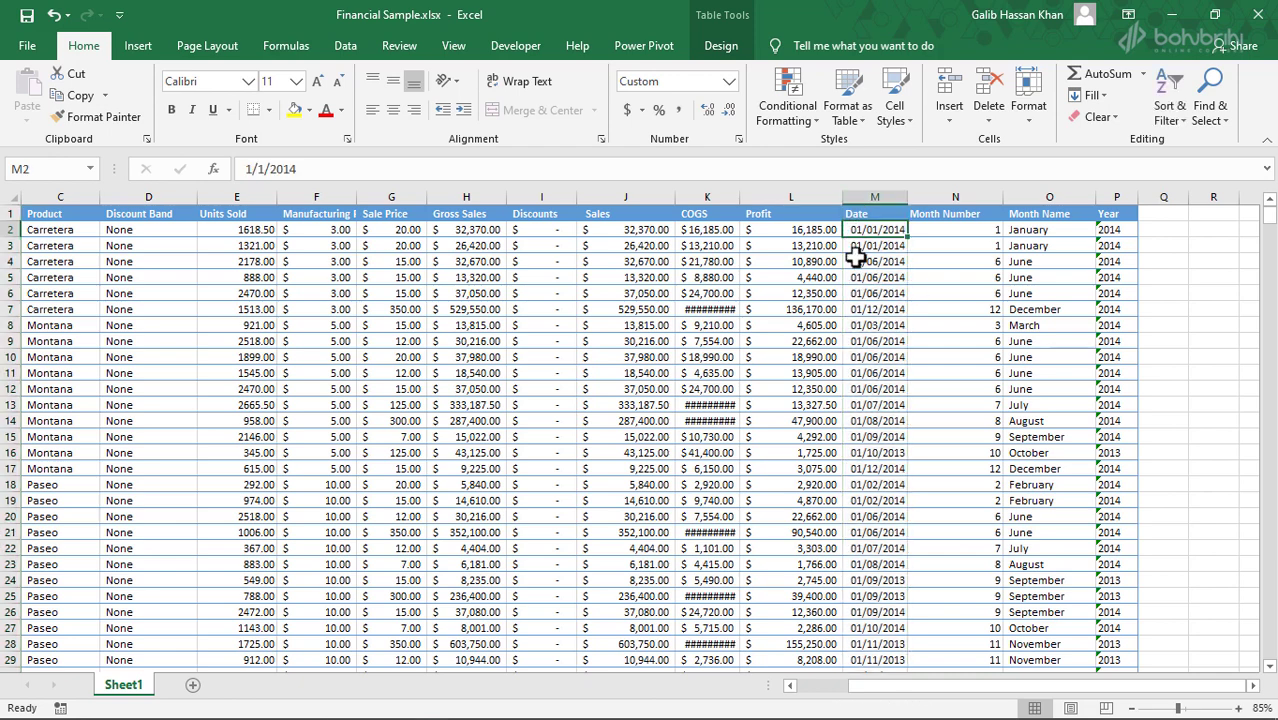